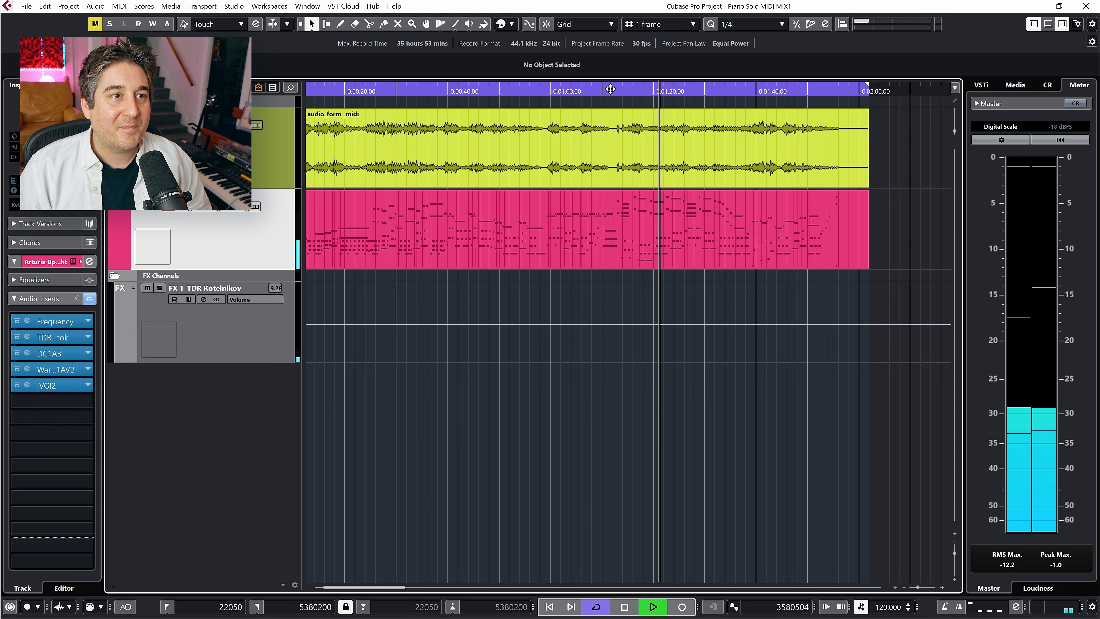
- Stop playback and start adding an FX channel for the second send of the Arturia Upright channel in the MixConsole
{"action": "key", "text": "space"}
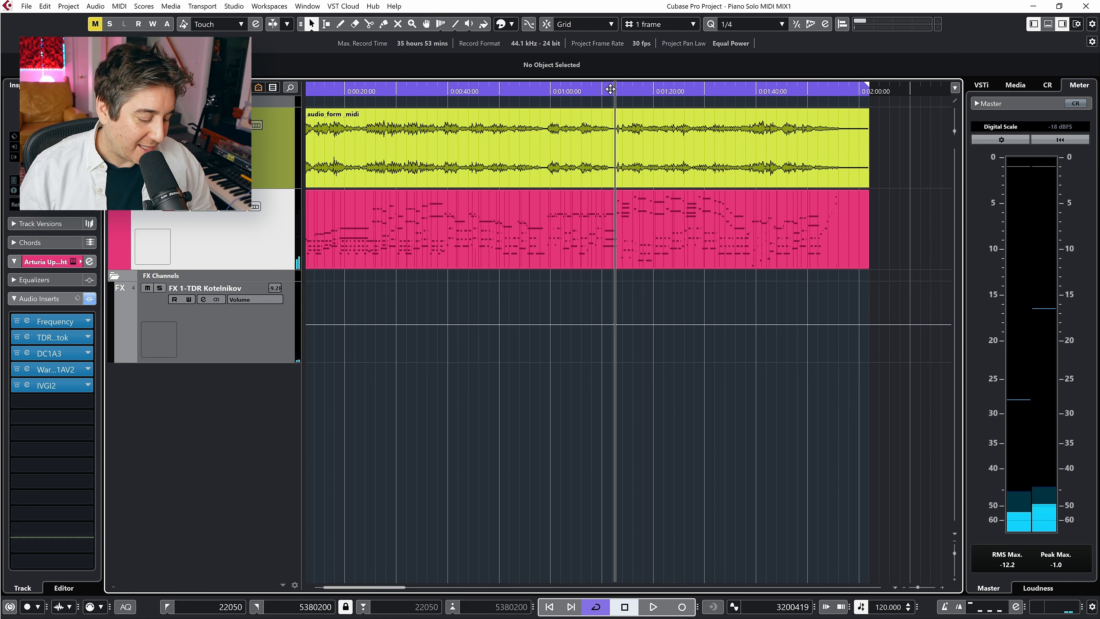
{"action": "key", "text": "F3"}
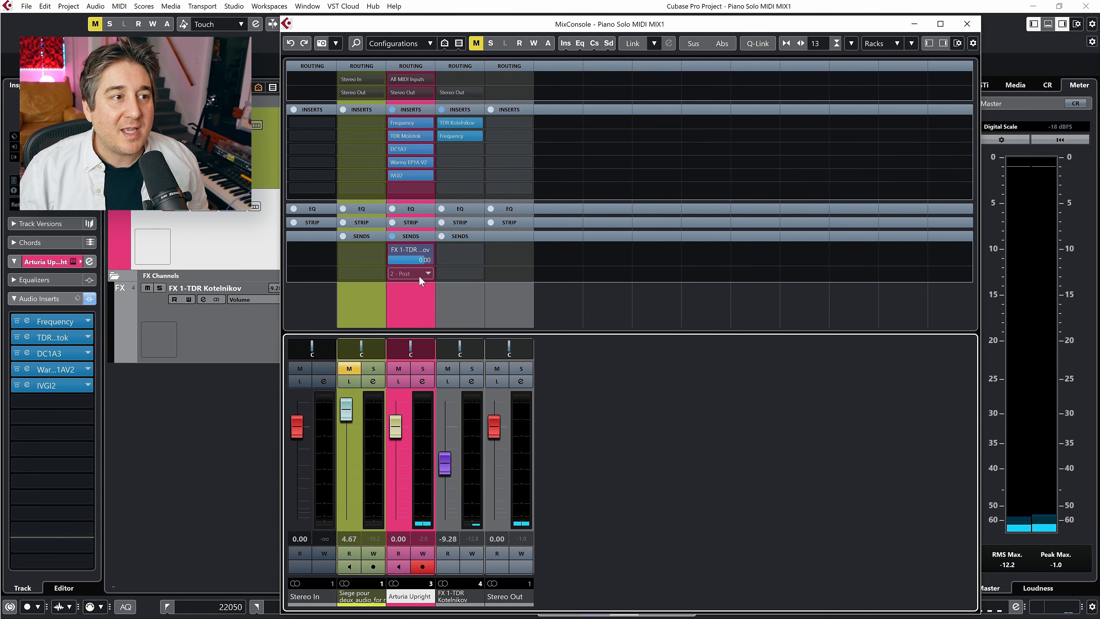
{"action": "right_click", "coordinate": [419, 275]}
{"action": "left_click", "coordinate": [481, 395]}
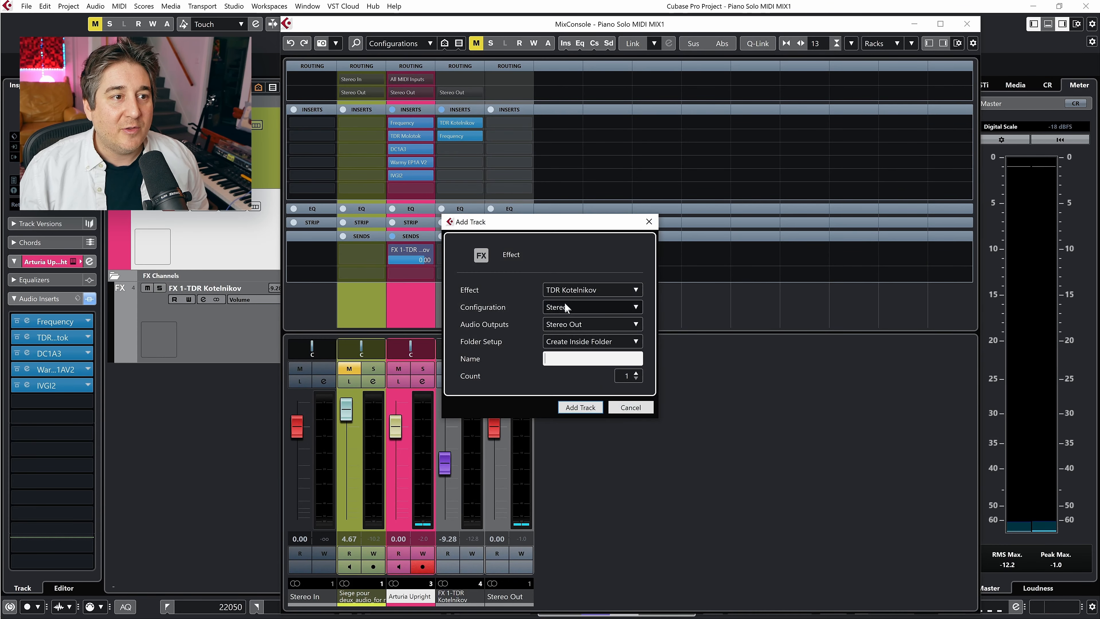
- Choose ValhallaSupermassive as the new track's effect and add it as a stereo FX channel
{"action": "left_click", "coordinate": [561, 290]}
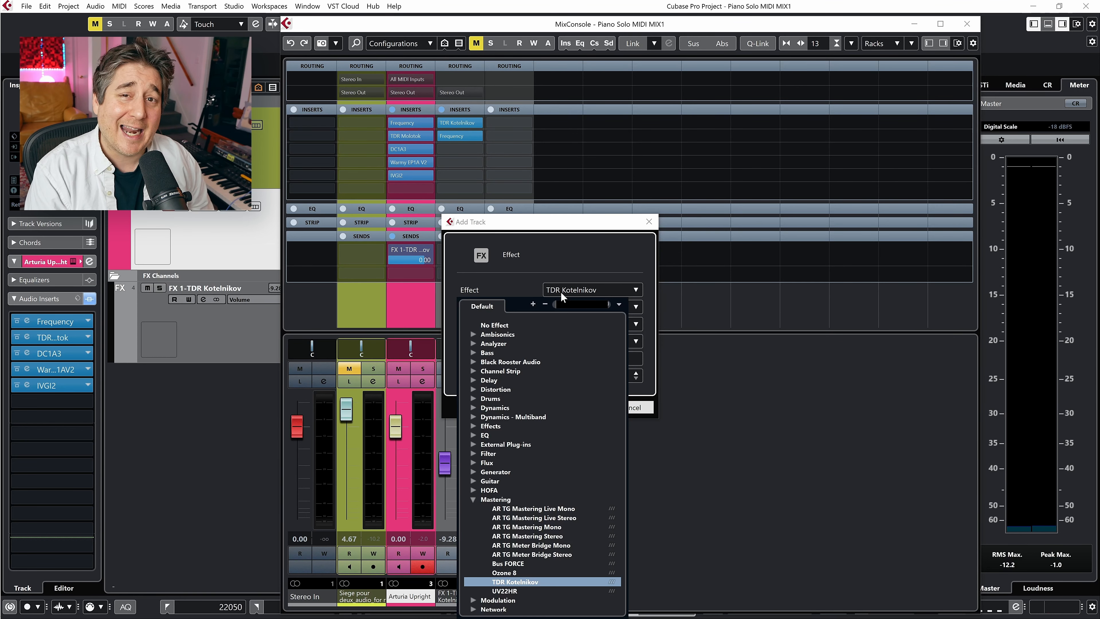
{"action": "type", "text": "sugar"}
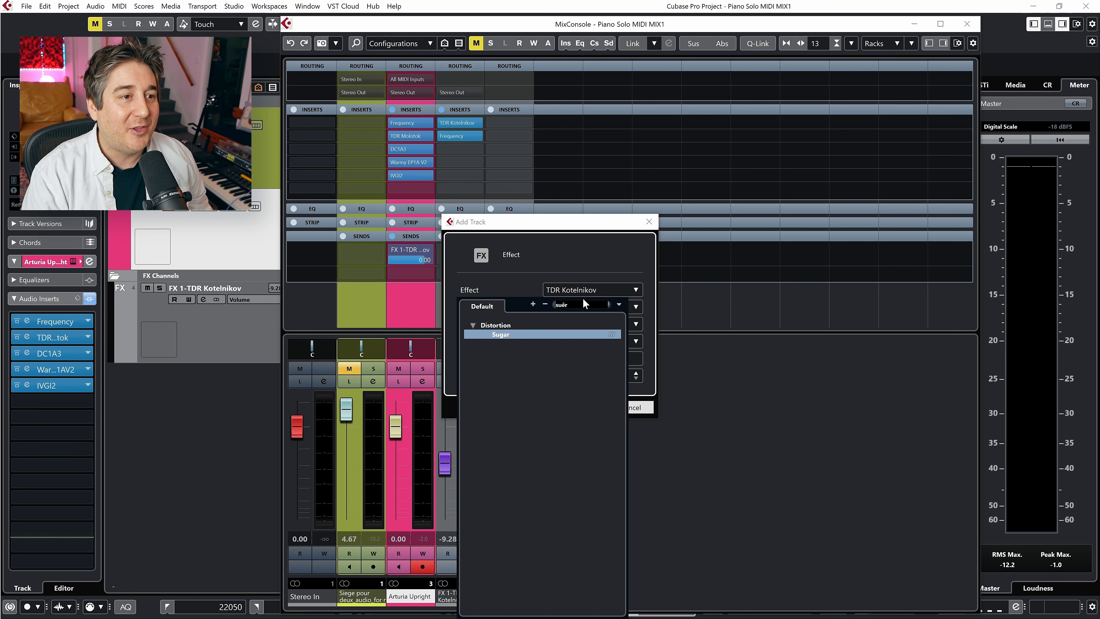
{"action": "key", "text": "BackSpace"}
{"action": "key", "text": "BackSpace"}
{"action": "type", "text": "per"}
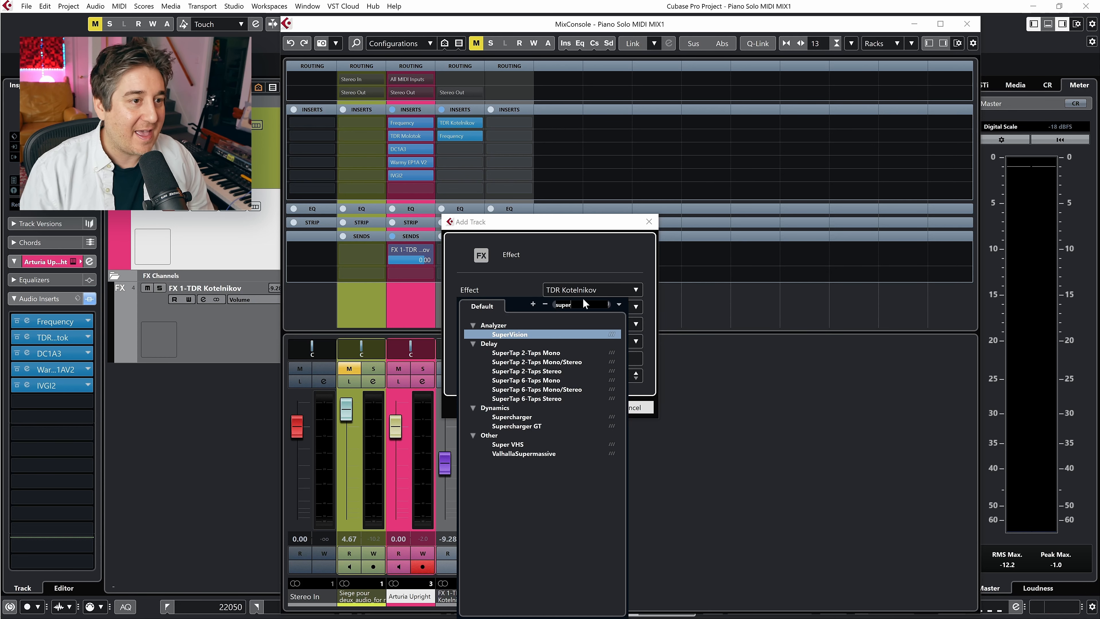
{"action": "left_click", "coordinate": [537, 453]}
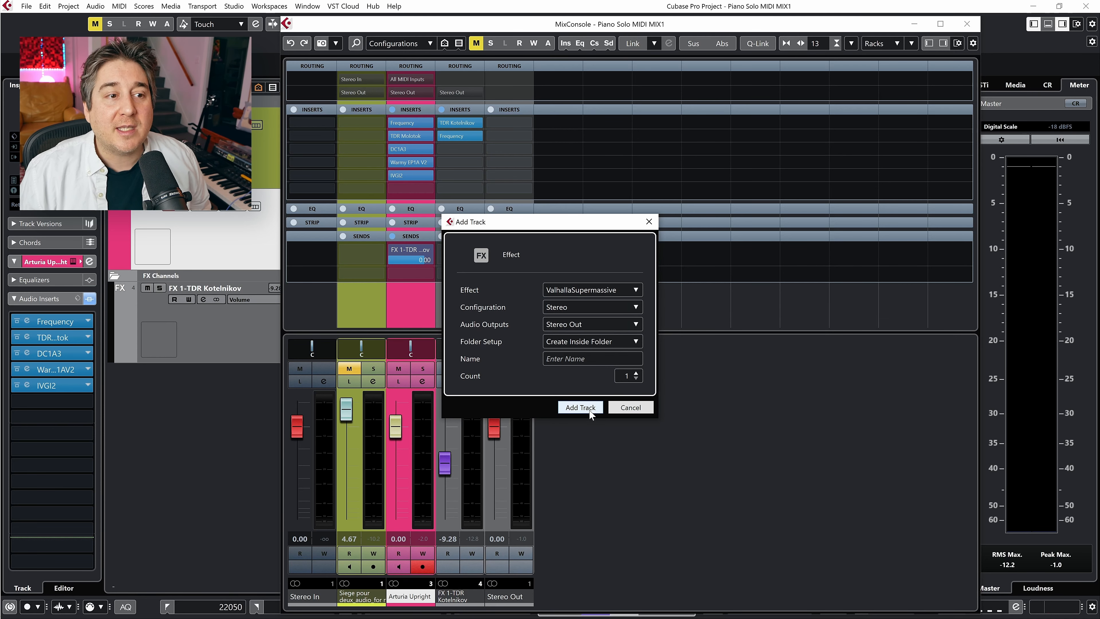
{"action": "left_click", "coordinate": [581, 407]}
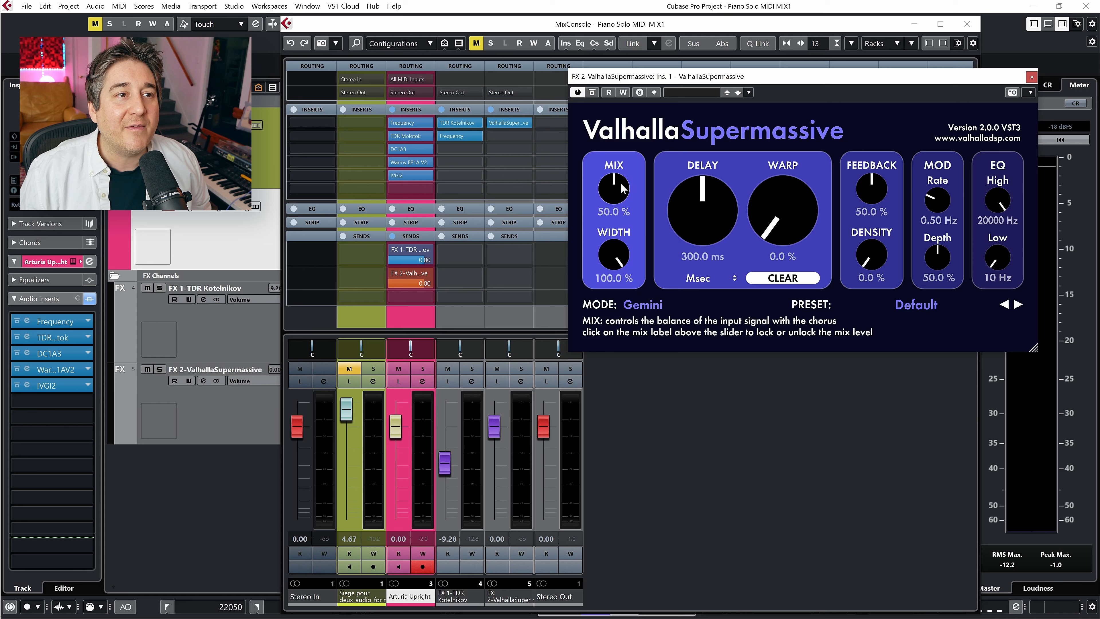
- Set the ValhallaSupermassive mix to 100 % and lock it
{"action": "left_click_drag", "start_coordinate": [621, 172], "coordinate": [647, 52]}
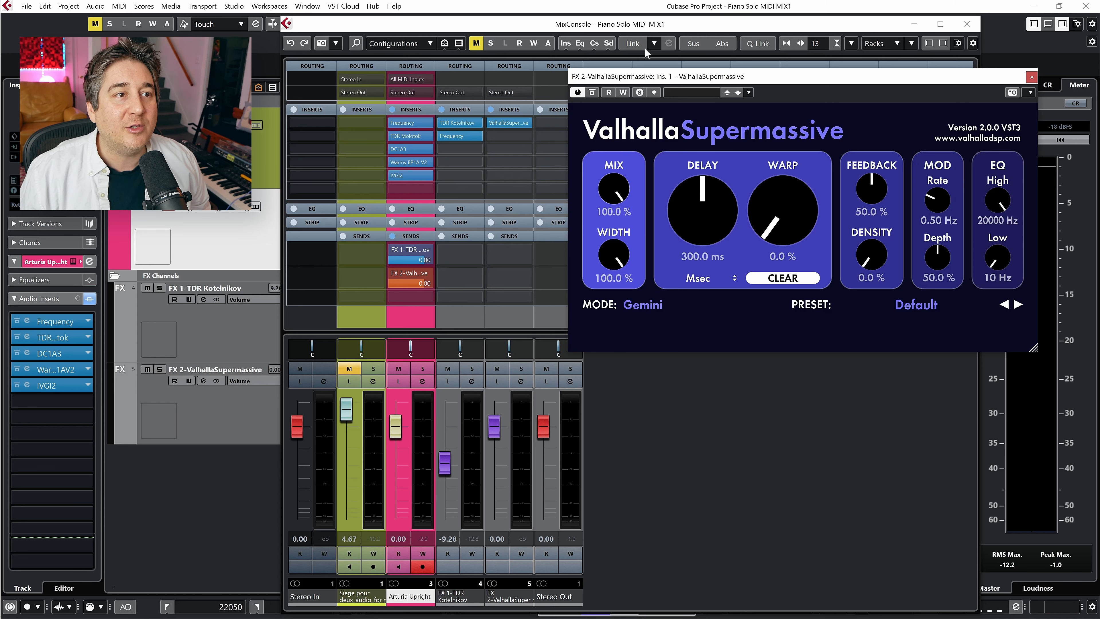
{"action": "left_click", "coordinate": [615, 165]}
{"action": "left_click_drag", "start_coordinate": [887, 82], "coordinate": [793, 101]}
{"action": "left_click", "coordinate": [829, 323]}
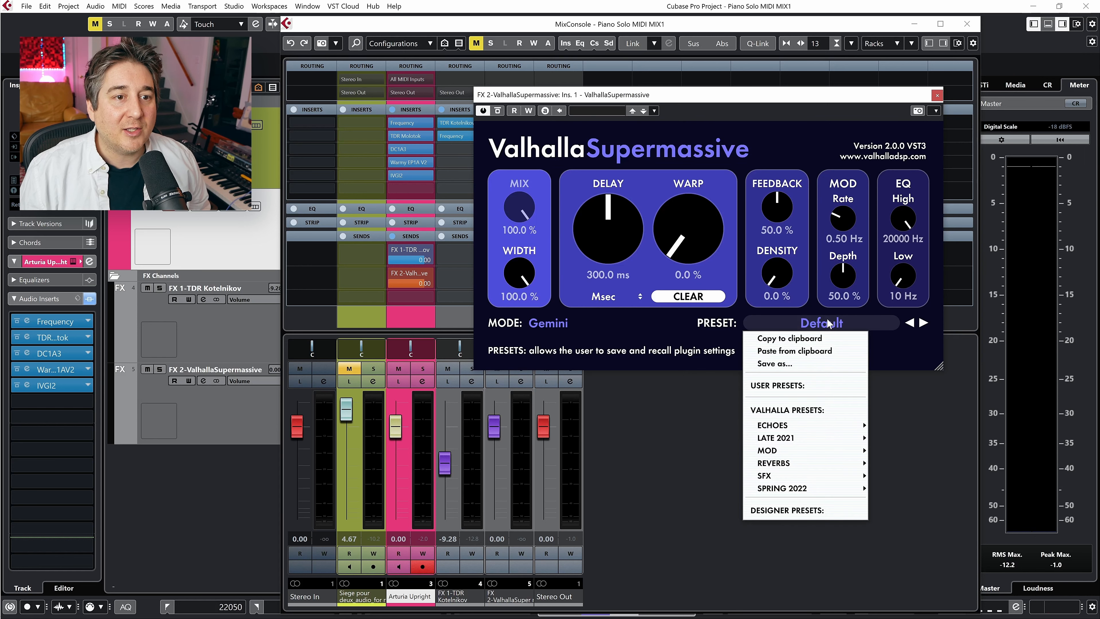
{"action": "mouse_move", "coordinate": [790, 464]}
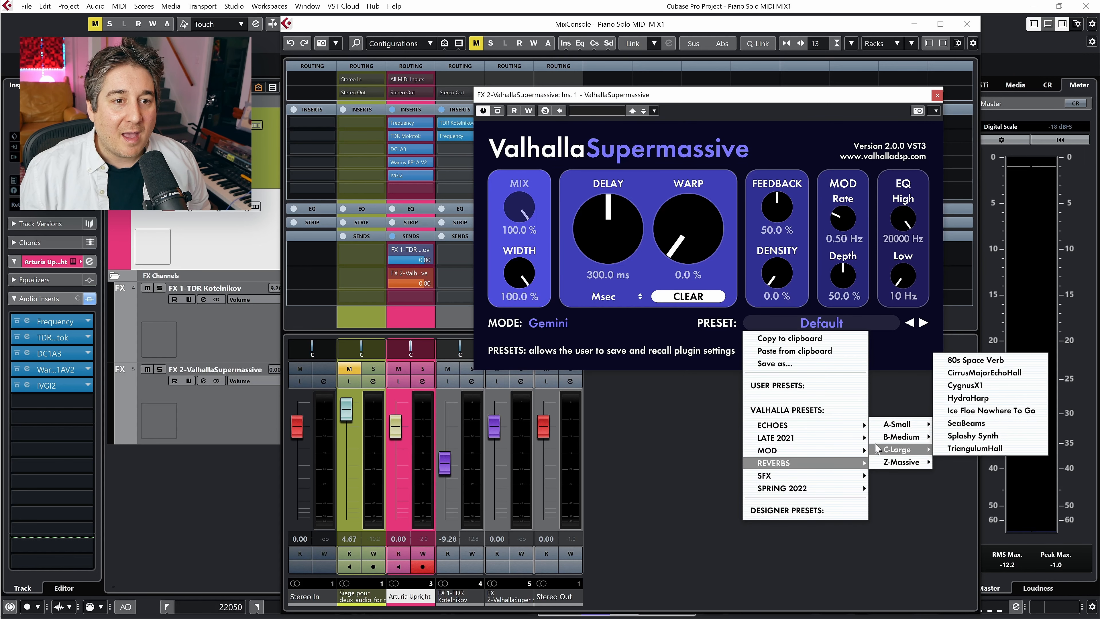
{"action": "mouse_move", "coordinate": [891, 450]}
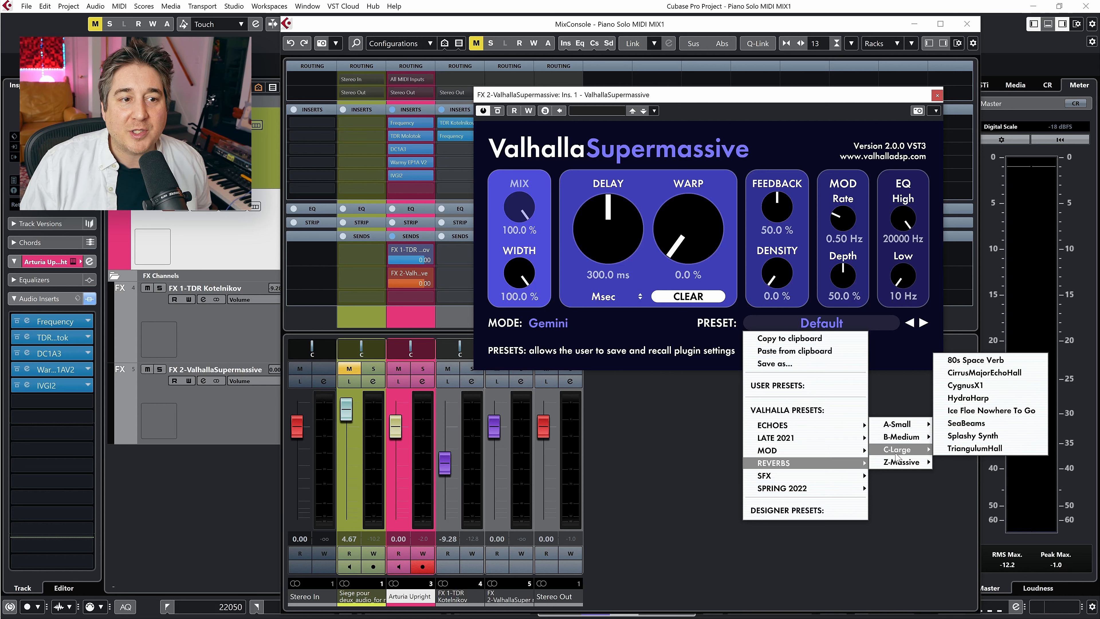
{"action": "left_click", "coordinate": [660, 346]}
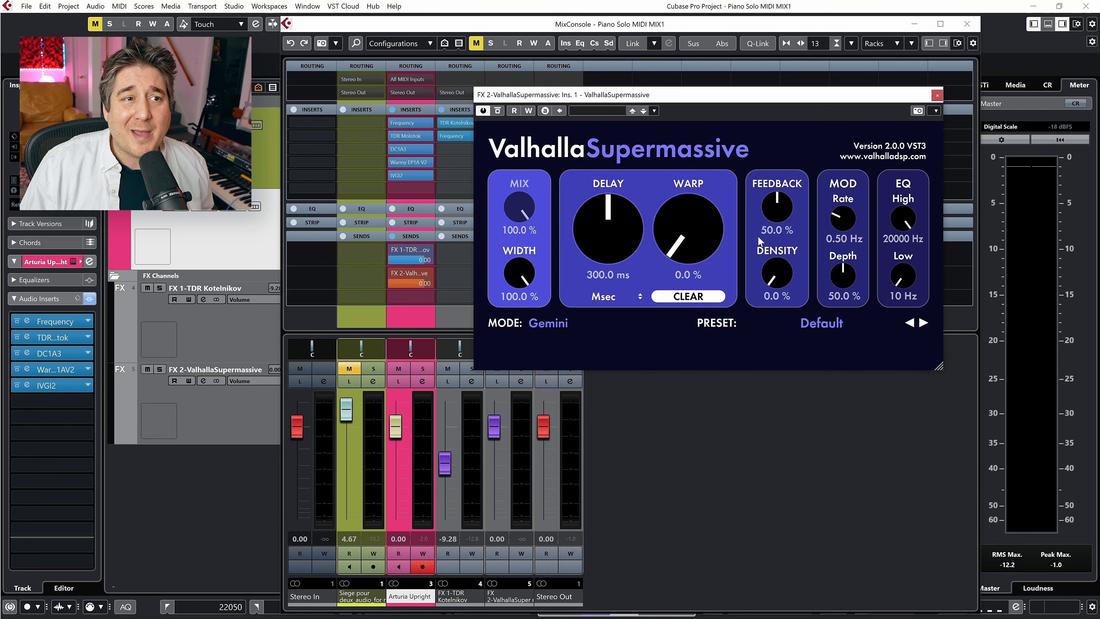
{"action": "key", "text": "F3"}
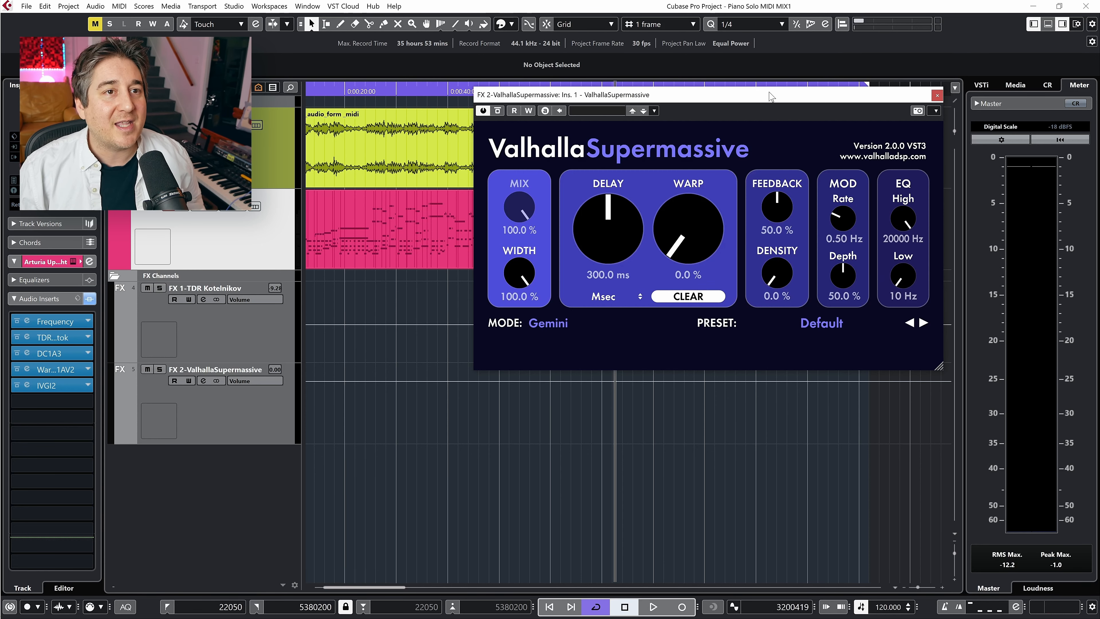
{"action": "left_click_drag", "start_coordinate": [770, 93], "coordinate": [637, 84]}
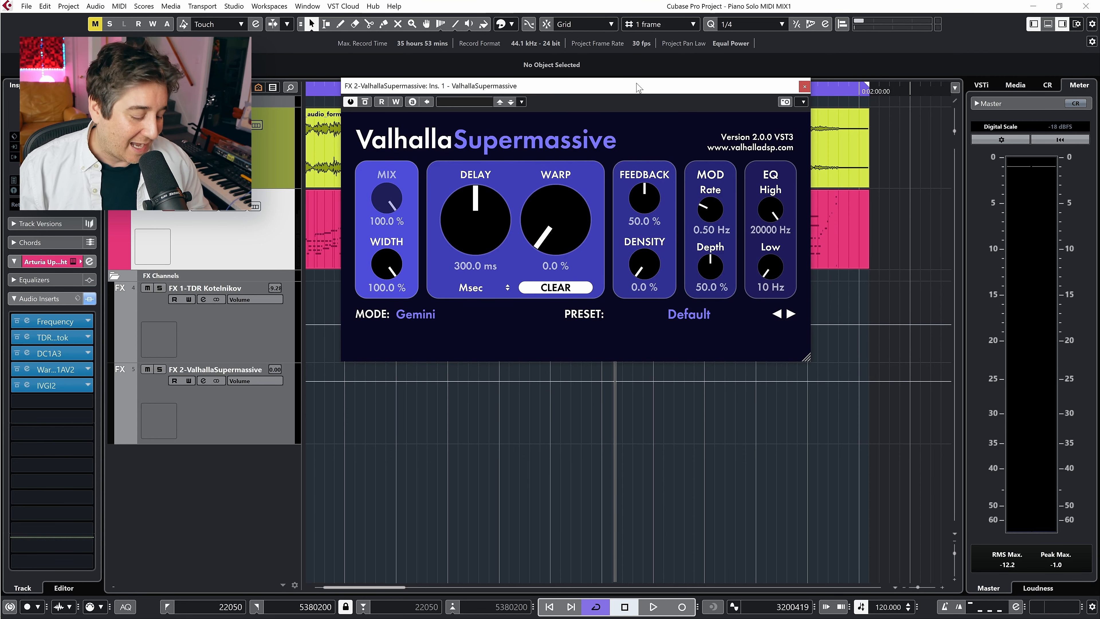
{"action": "key", "text": "F3"}
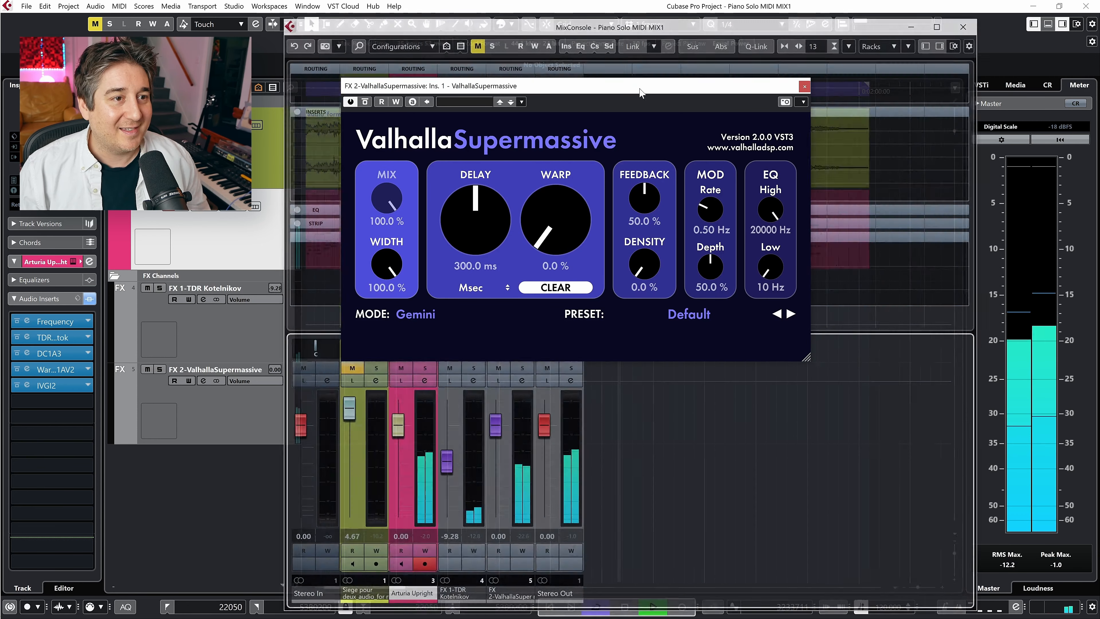
- Audition the Carousel, Dotted8thChorusEcho and DottedEighthOrbits presets in ValhallaSupermassive during playback
{"action": "mouse_move", "coordinate": [644, 88]}
{"action": "left_mouse_down"}
{"action": "mouse_move", "coordinate": [749, 113]}
{"action": "mouse_move", "coordinate": [779, 99]}
{"action": "mouse_move", "coordinate": [751, 96]}
{"action": "left_mouse_up"}
{"action": "left_click", "coordinate": [902, 325]}
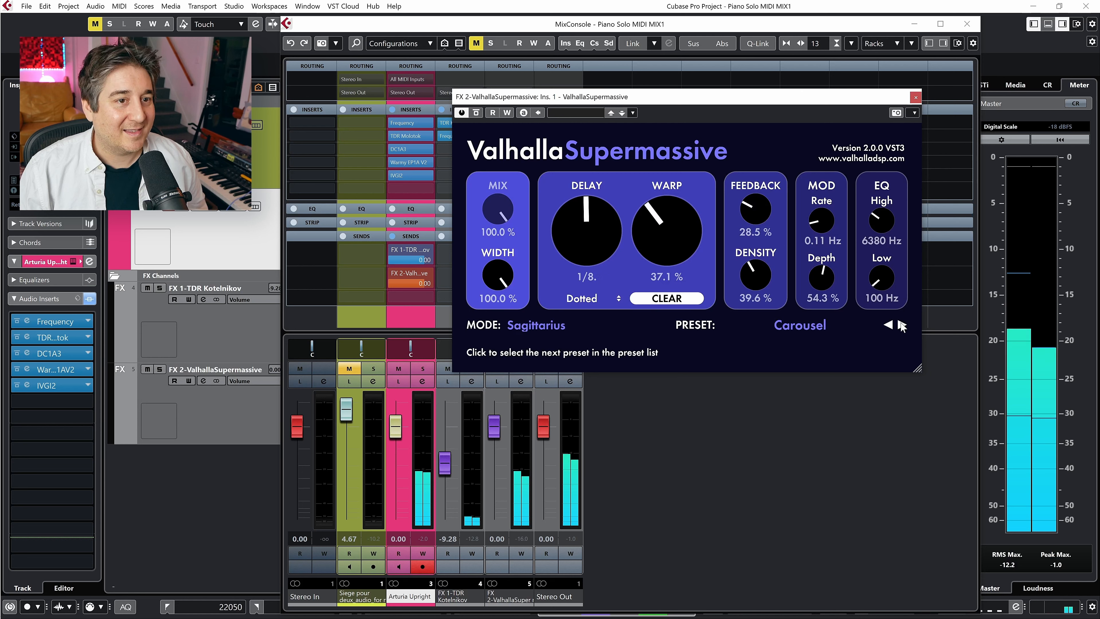
{"action": "left_click", "coordinate": [903, 325]}
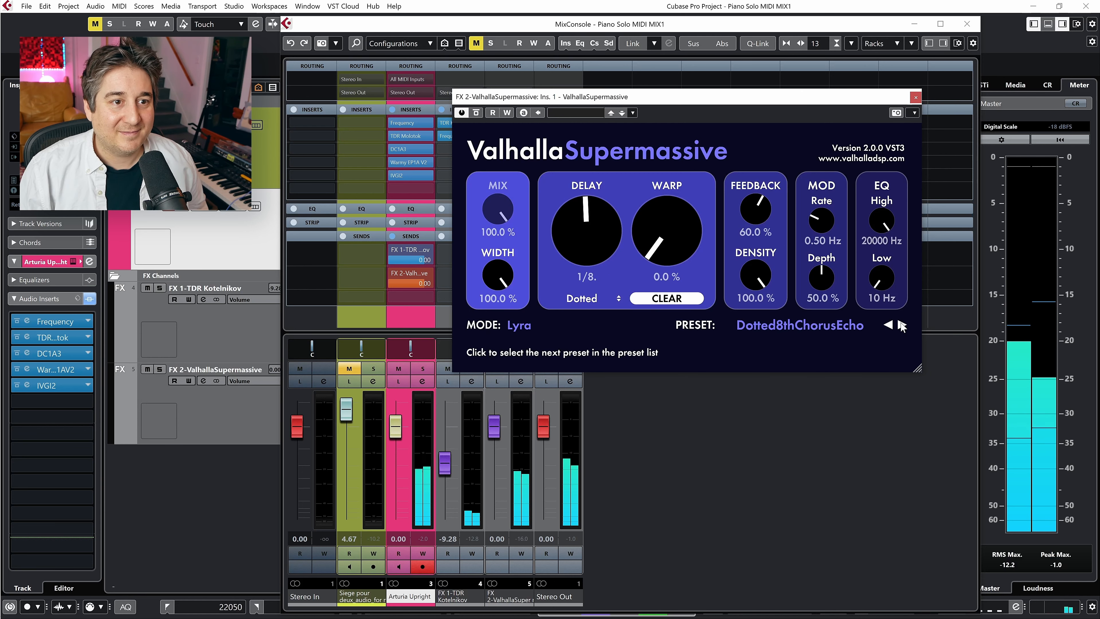
{"action": "left_click", "coordinate": [902, 325]}
- Load the medium reverb preset 80s Mod Room and audition the following presets one by one up to Dirty Snare
{"action": "left_click", "coordinate": [803, 326]}
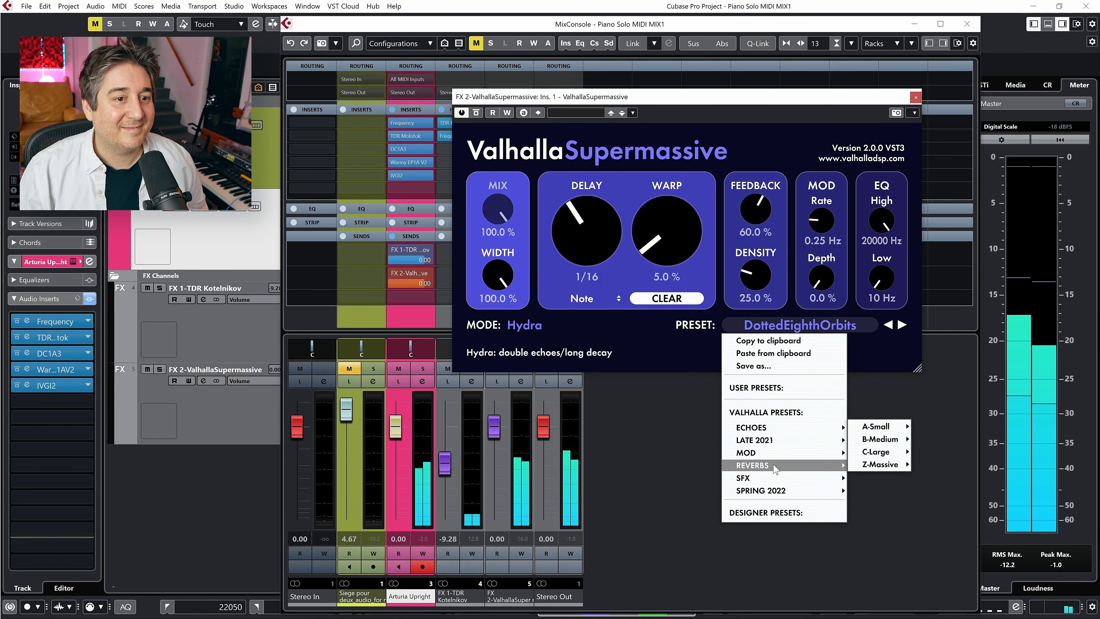
{"action": "mouse_move", "coordinate": [879, 439]}
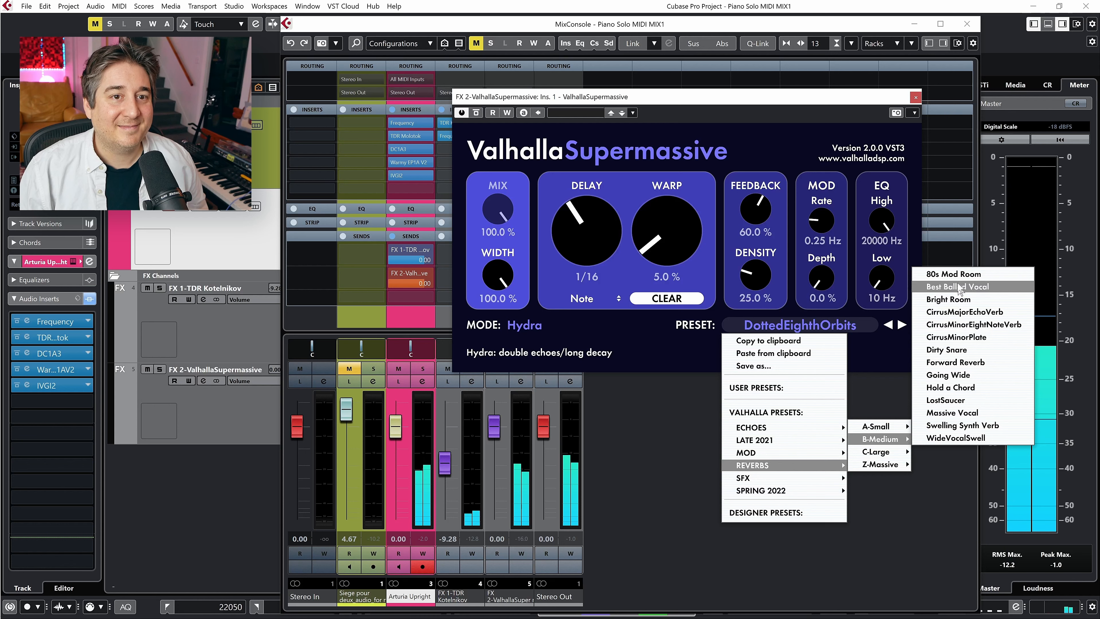
{"action": "left_click", "coordinate": [955, 273]}
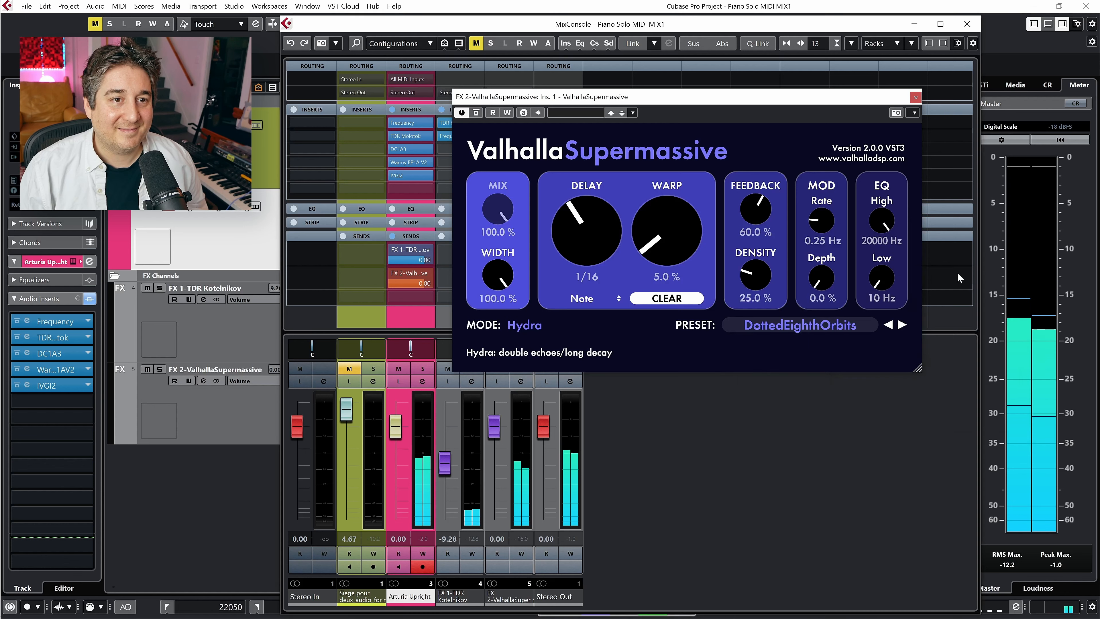
{"action": "left_click", "coordinate": [902, 326]}
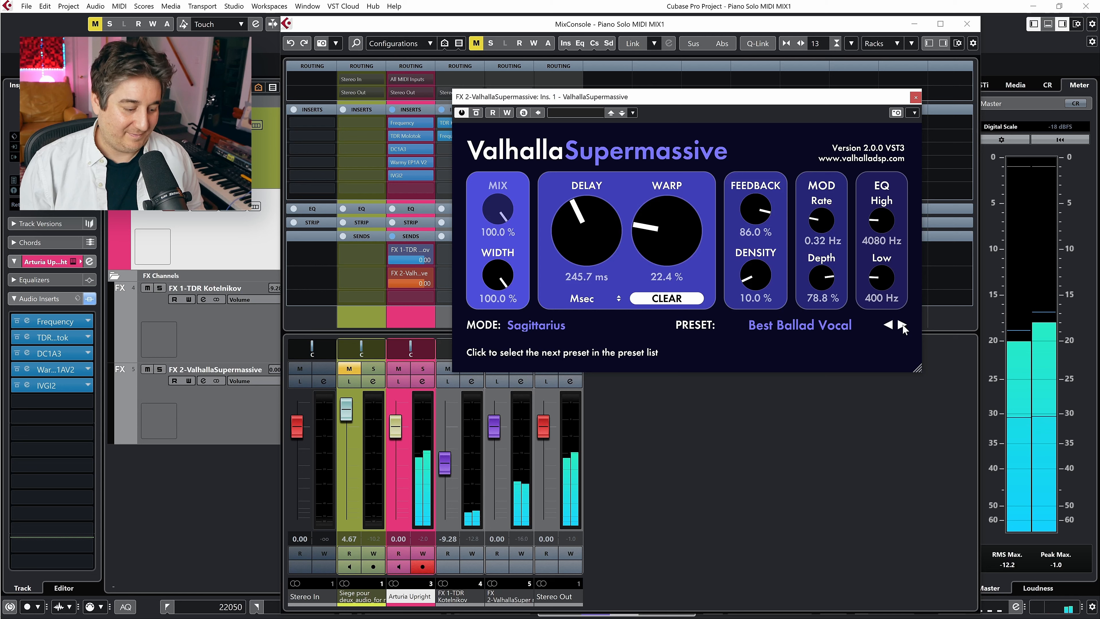
{"action": "left_click", "coordinate": [902, 326]}
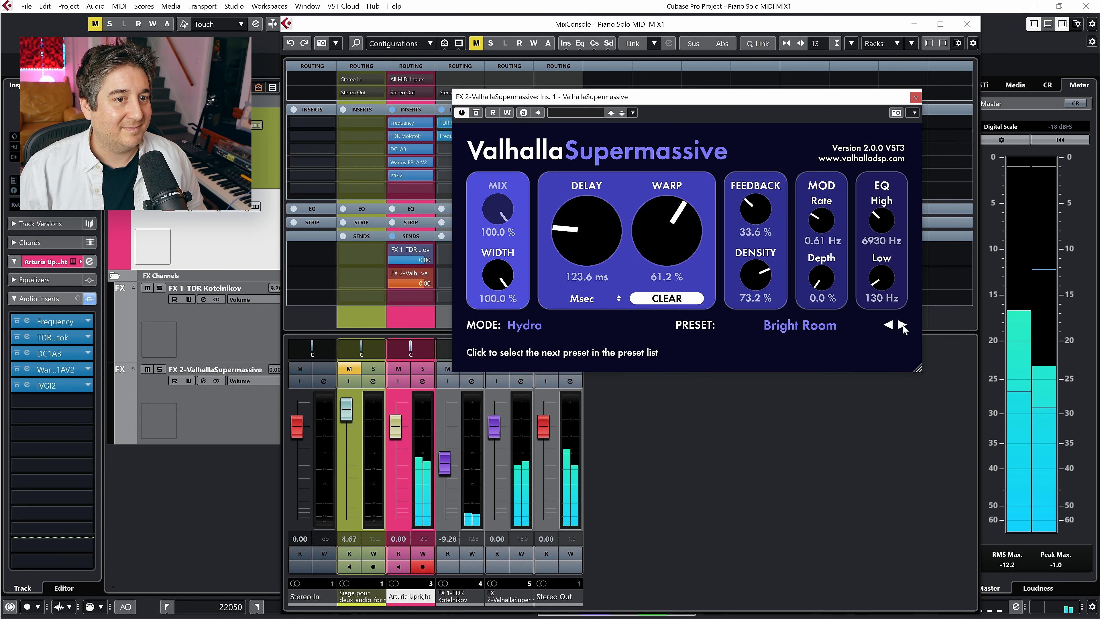
{"action": "left_click", "coordinate": [902, 326]}
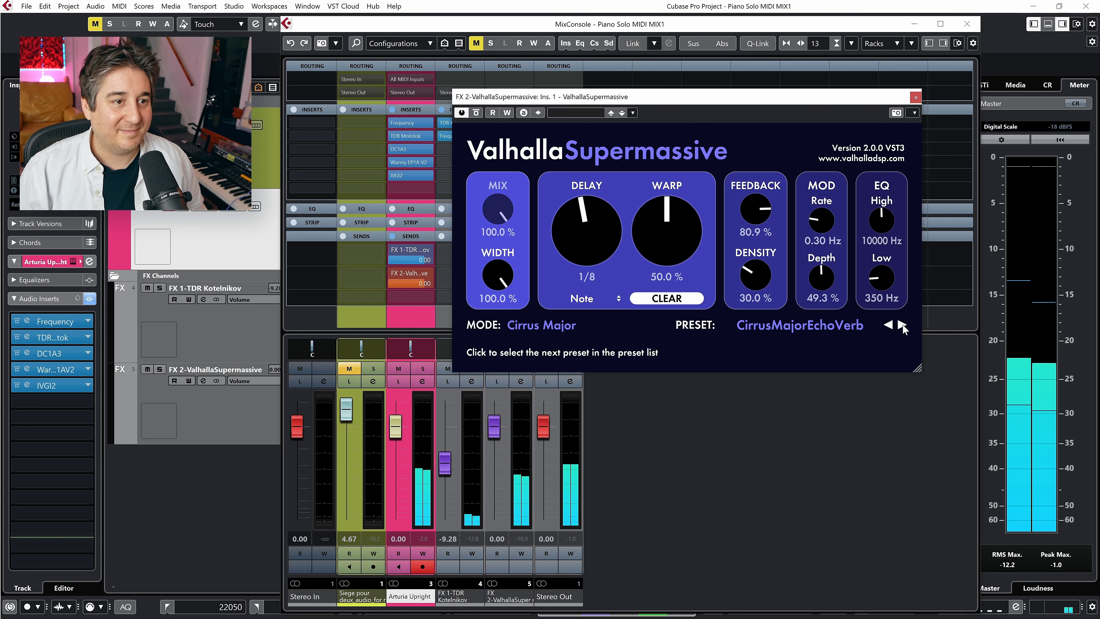
{"action": "left_click", "coordinate": [902, 326]}
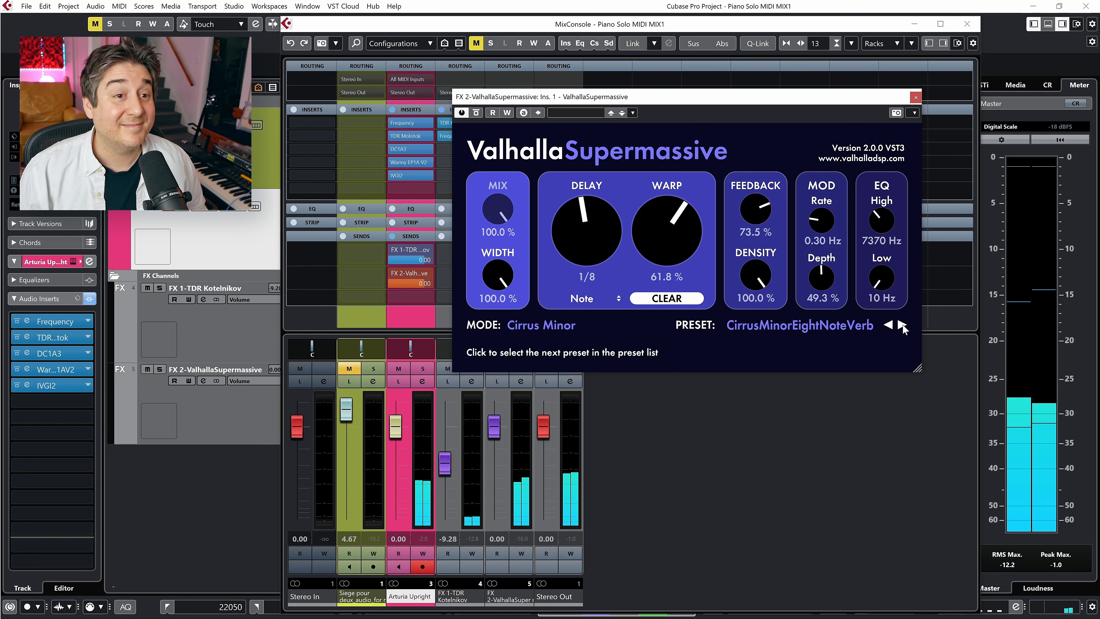
{"action": "left_click", "coordinate": [903, 326]}
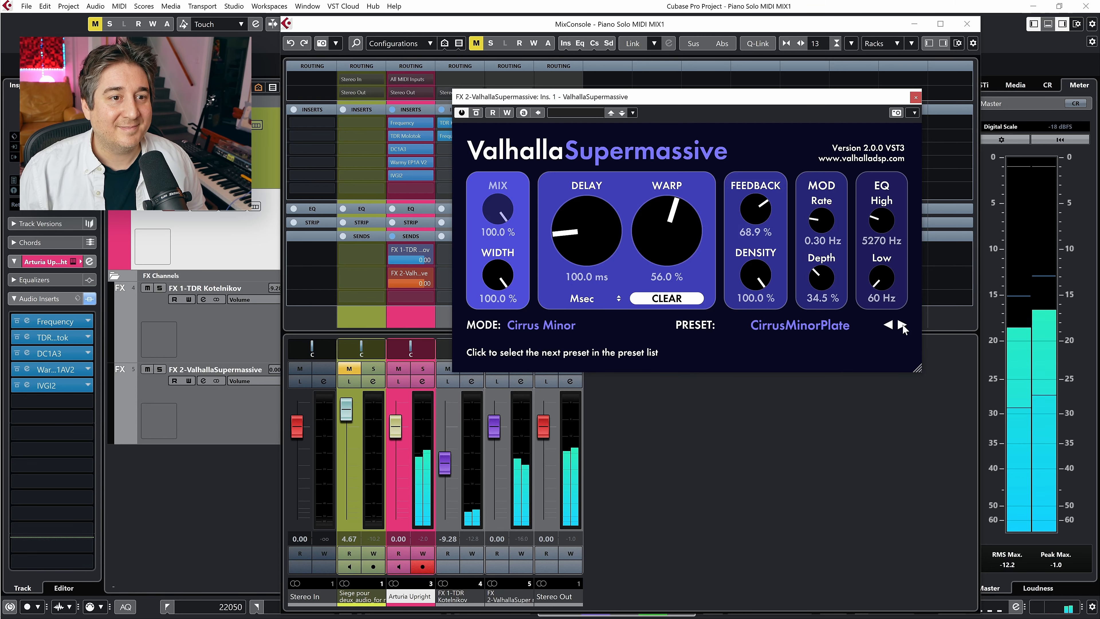
{"action": "left_click", "coordinate": [903, 326]}
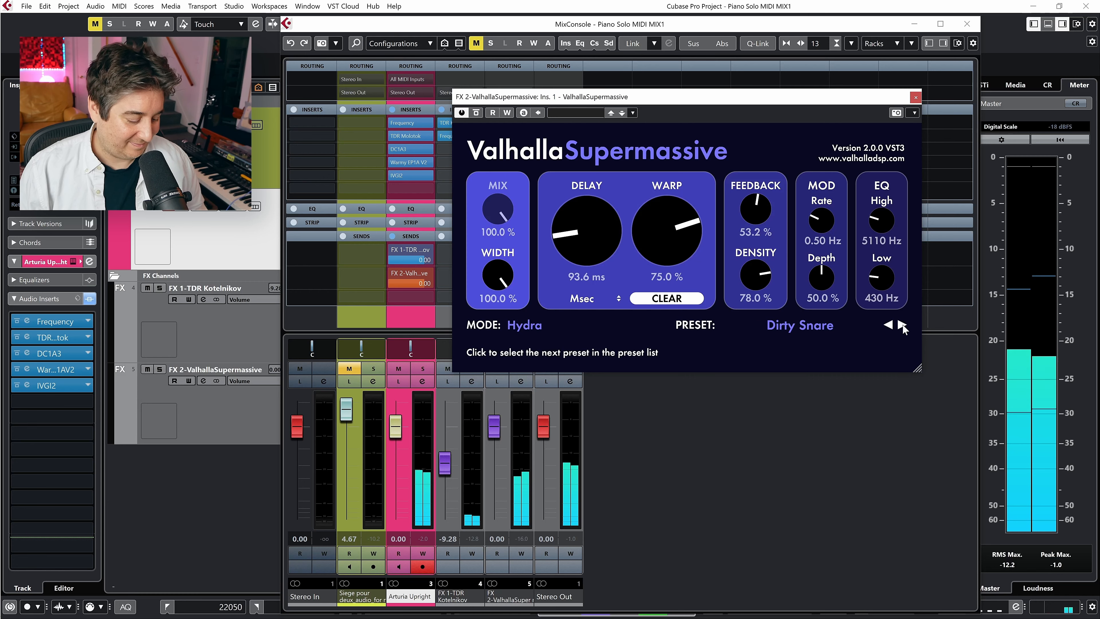
- Hide the MixConsole and audition the remaining medium reverb presets from Forward Reverb through WideVocalSwell
{"action": "key", "text": "F3"}
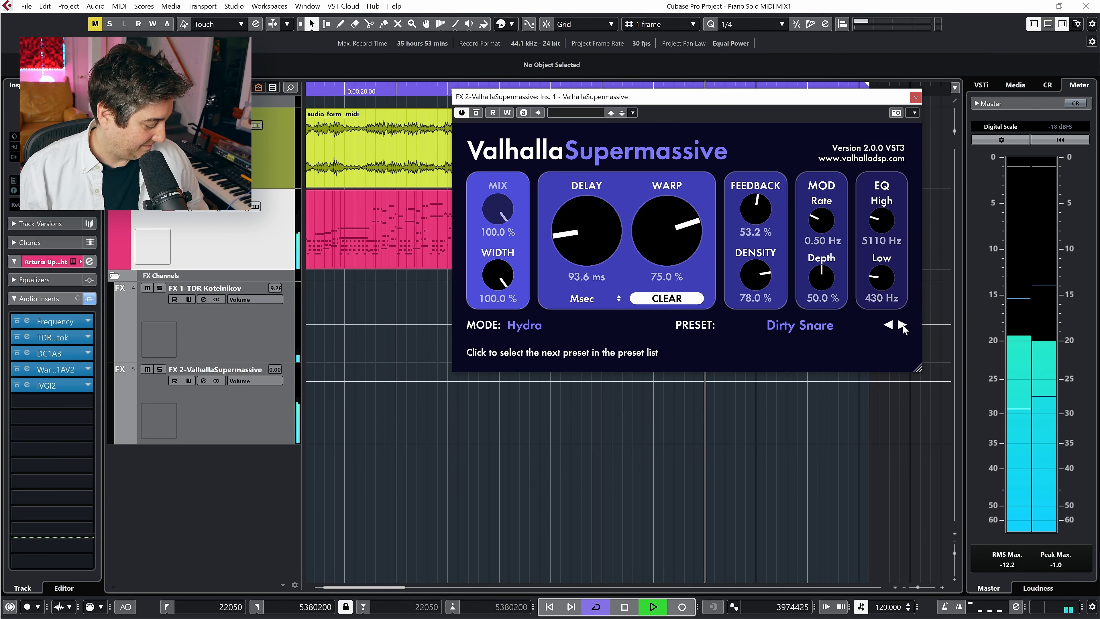
{"action": "left_click", "coordinate": [903, 326]}
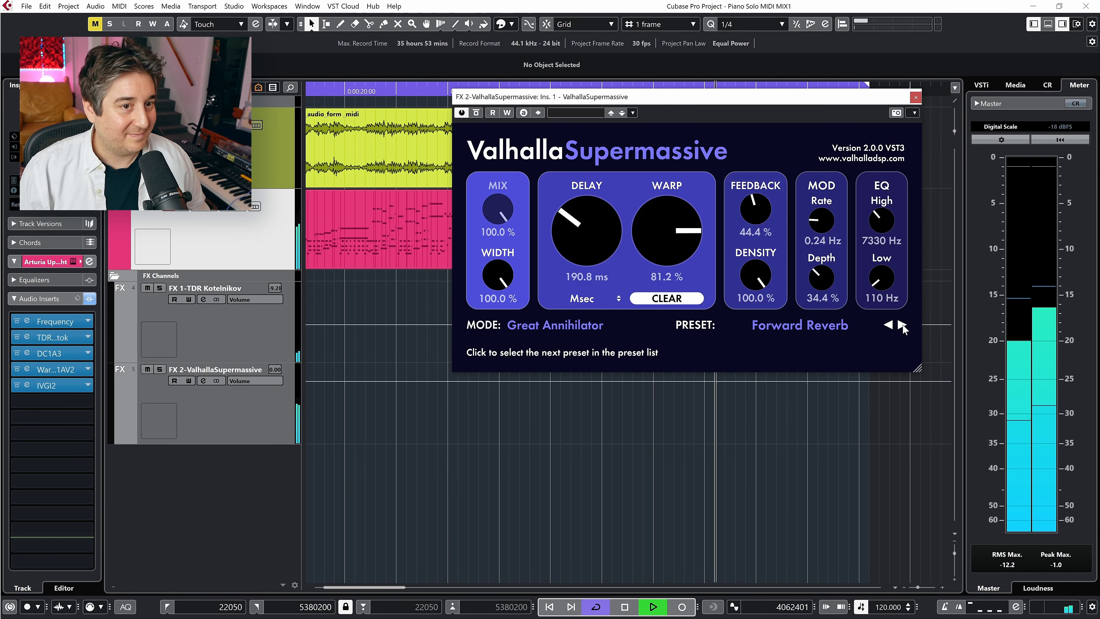
{"action": "left_click", "coordinate": [902, 325]}
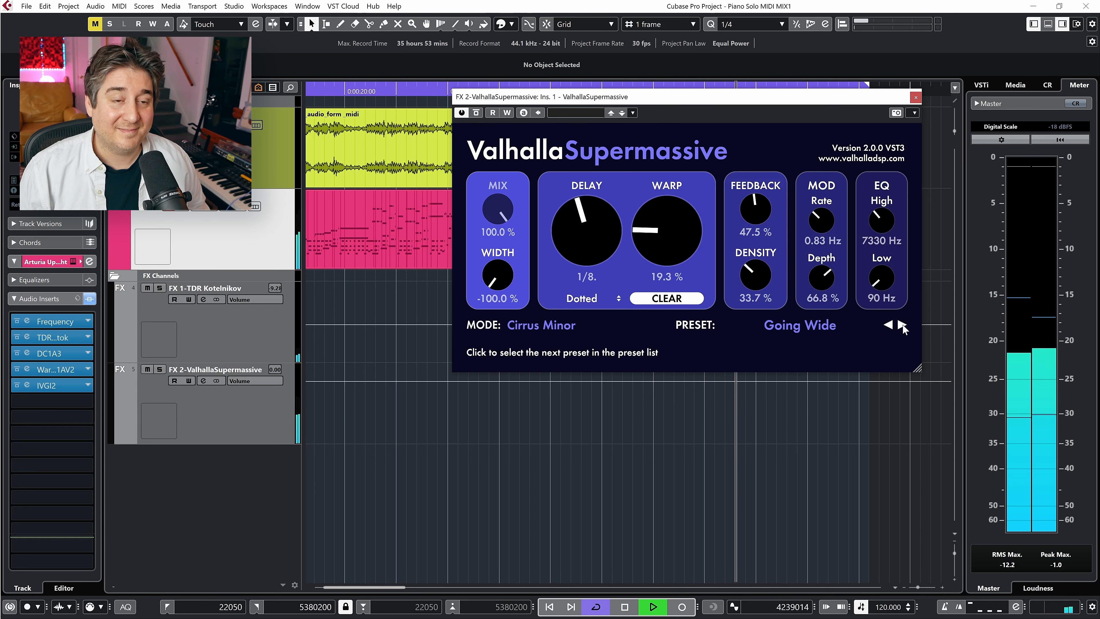
{"action": "left_click", "coordinate": [902, 325]}
{"action": "left_click", "coordinate": [901, 326]}
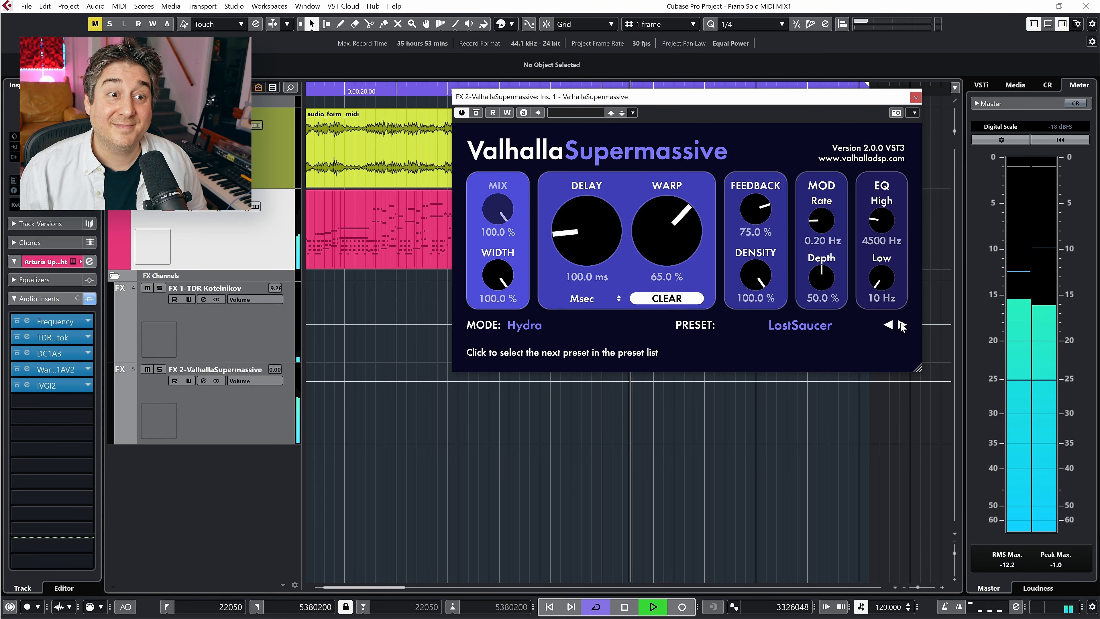
{"action": "left_click", "coordinate": [903, 326]}
{"action": "left_click", "coordinate": [902, 326]}
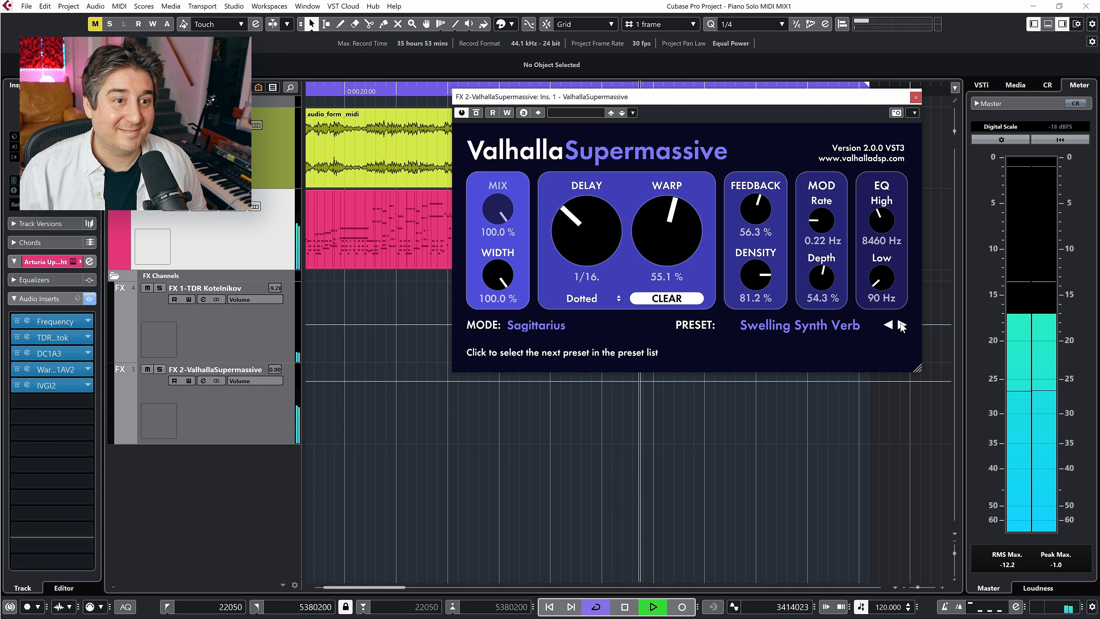
{"action": "left_click", "coordinate": [902, 326]}
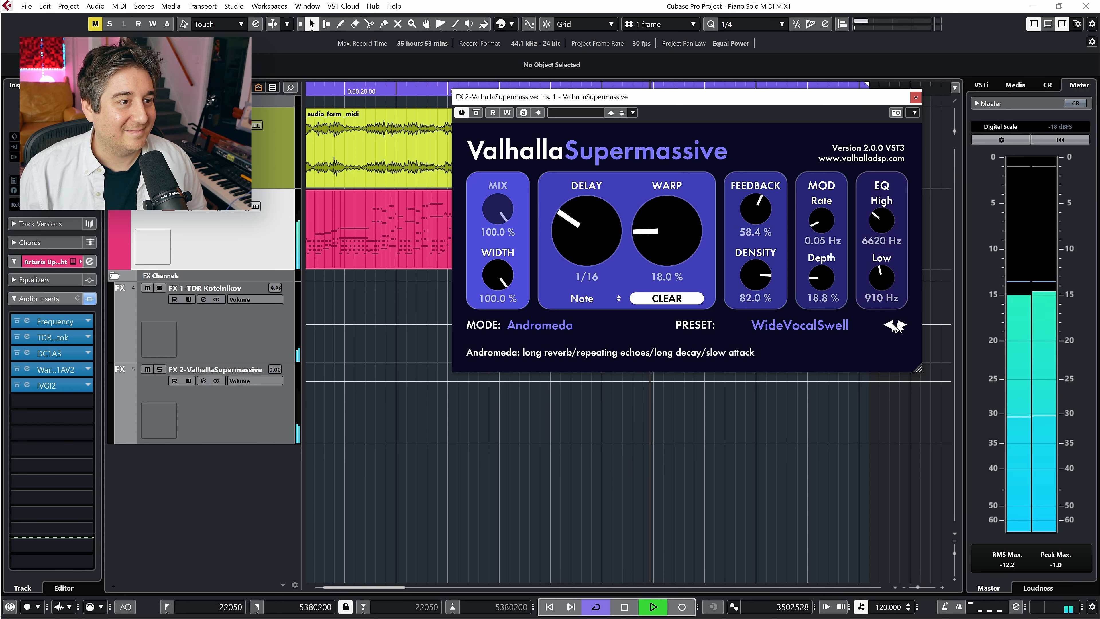
- Load the large reverb preset 80s Space Verb and audition the following presets one by one up to Splashy Synth
{"action": "left_click", "coordinate": [825, 329]}
{"action": "mouse_move", "coordinate": [821, 469]}
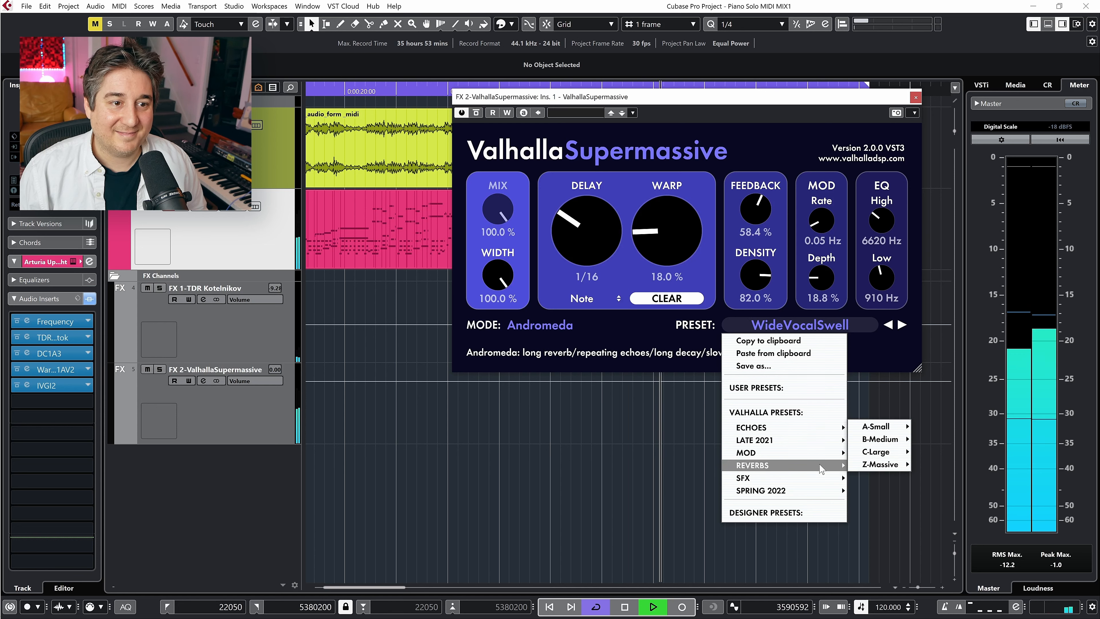
{"action": "mouse_move", "coordinate": [879, 452]}
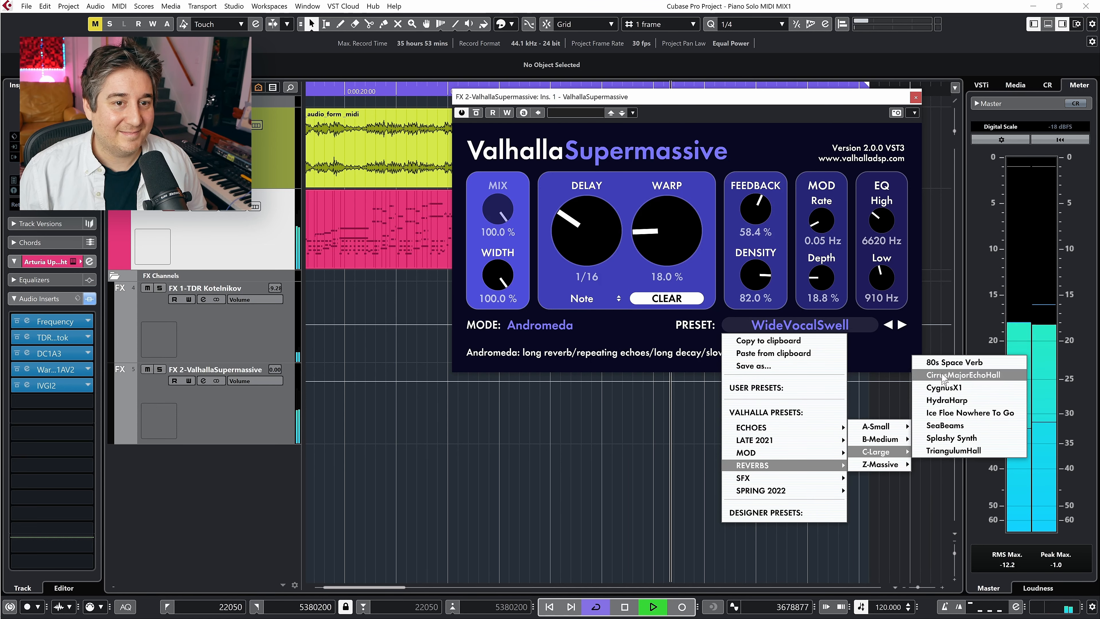
{"action": "left_click", "coordinate": [938, 364]}
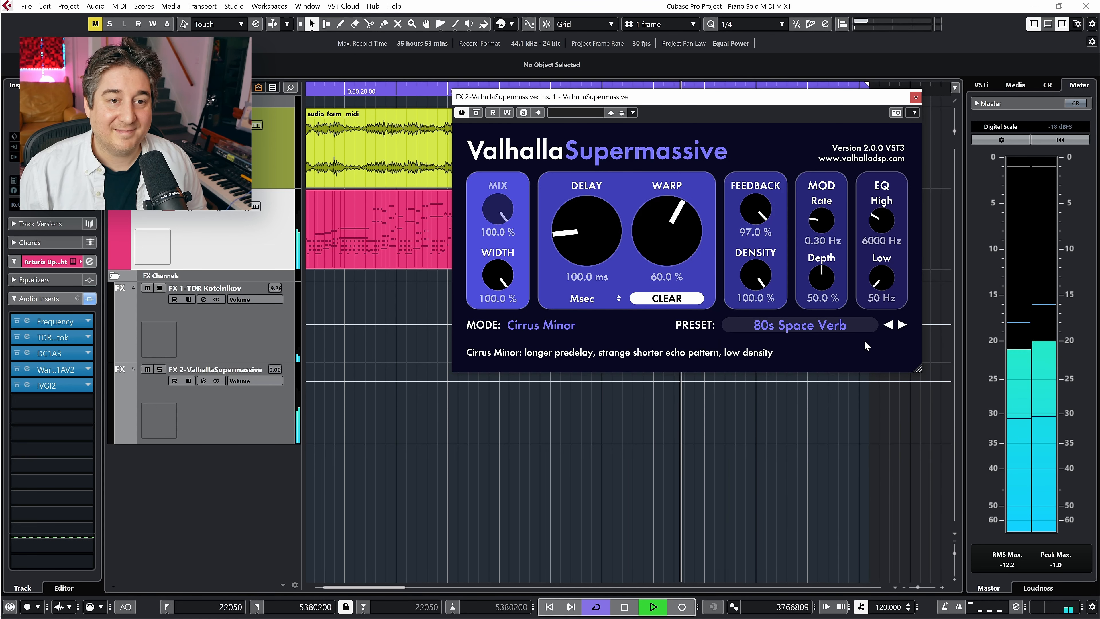
{"action": "left_click", "coordinate": [903, 325]}
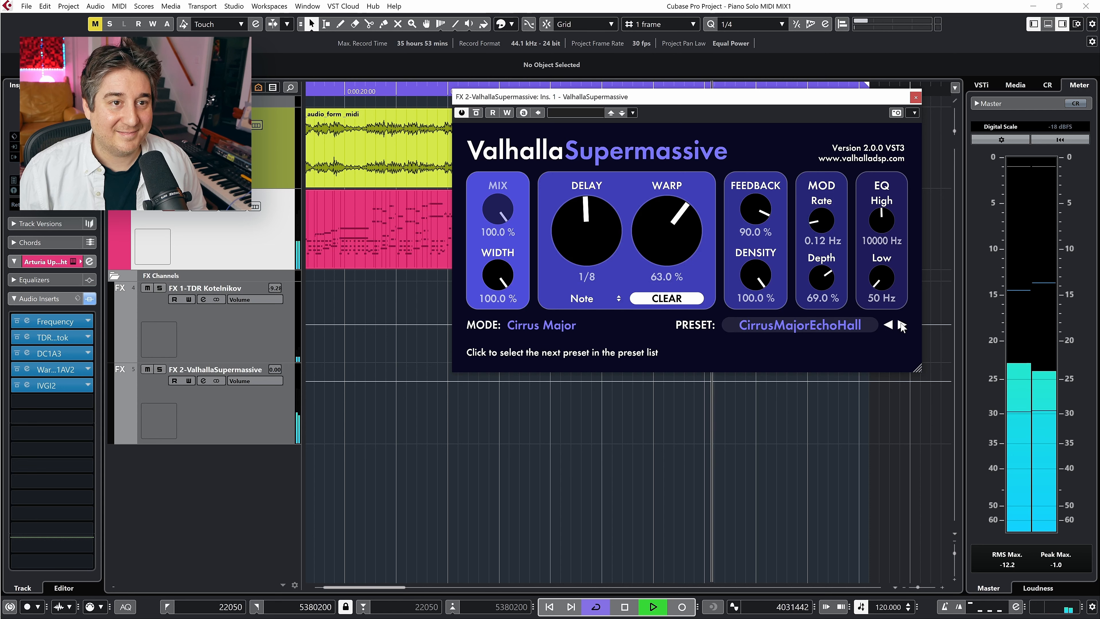
{"action": "left_click", "coordinate": [902, 326]}
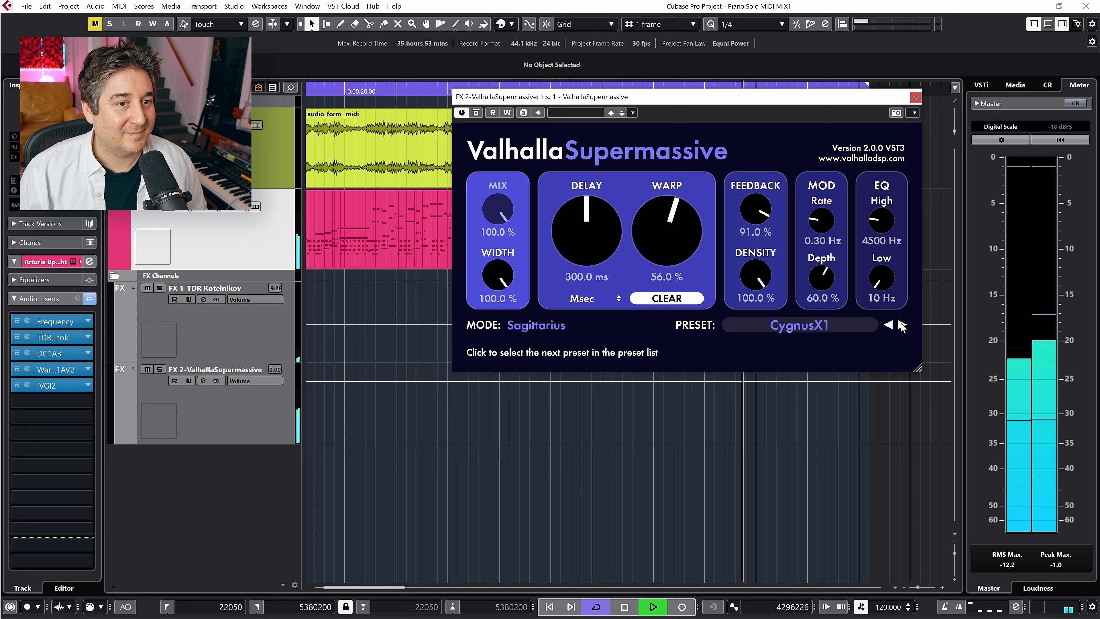
{"action": "left_click", "coordinate": [902, 325]}
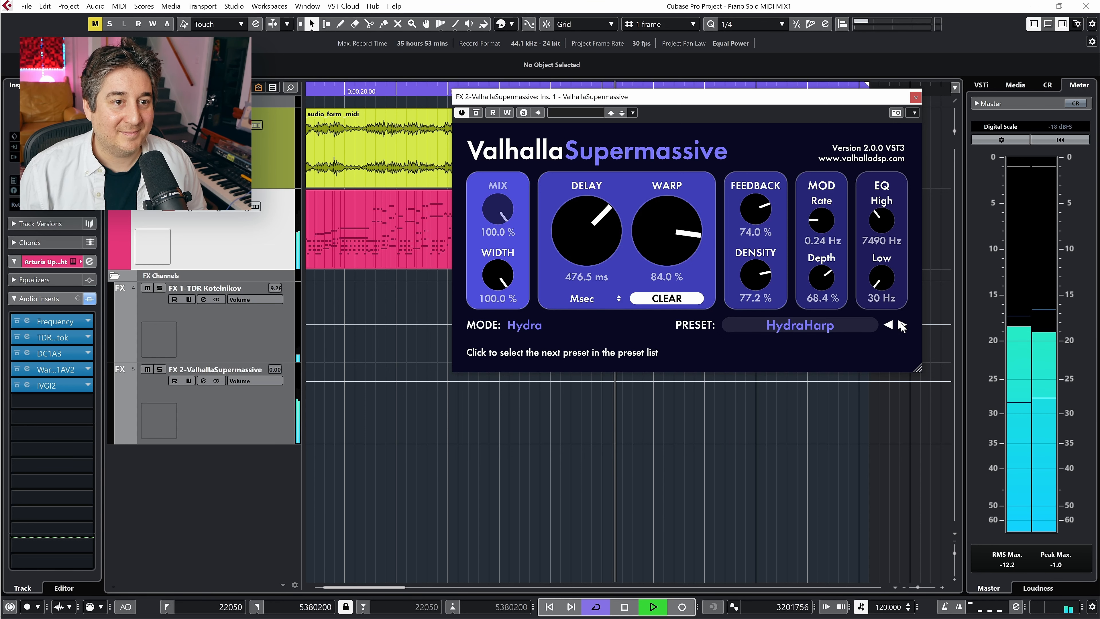
{"action": "left_click", "coordinate": [902, 325]}
{"action": "left_click", "coordinate": [903, 325]}
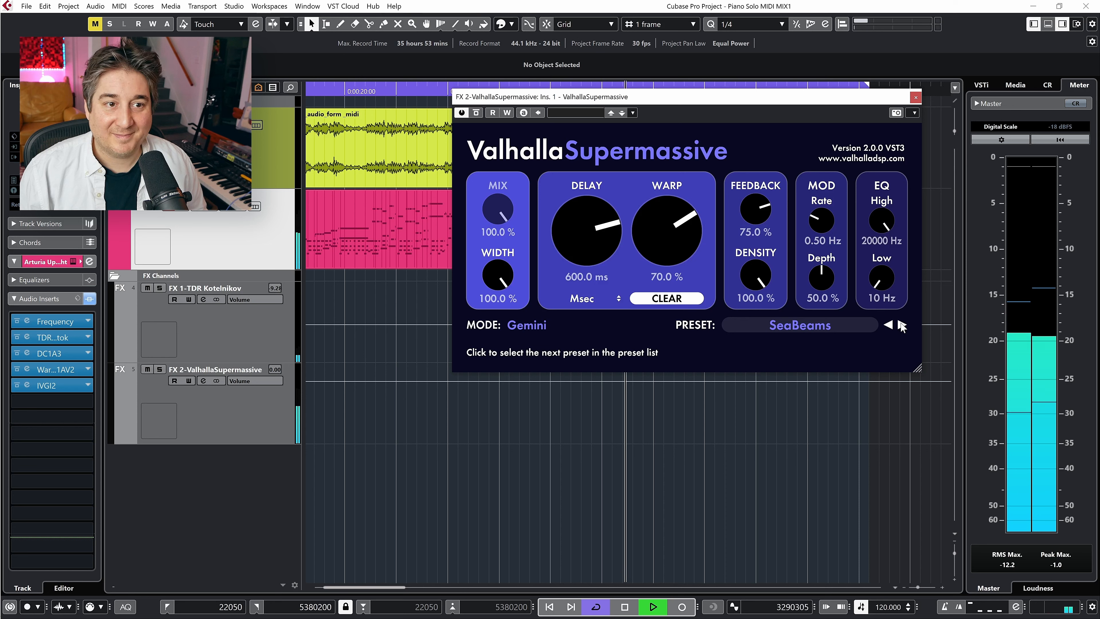
{"action": "left_click", "coordinate": [903, 325]}
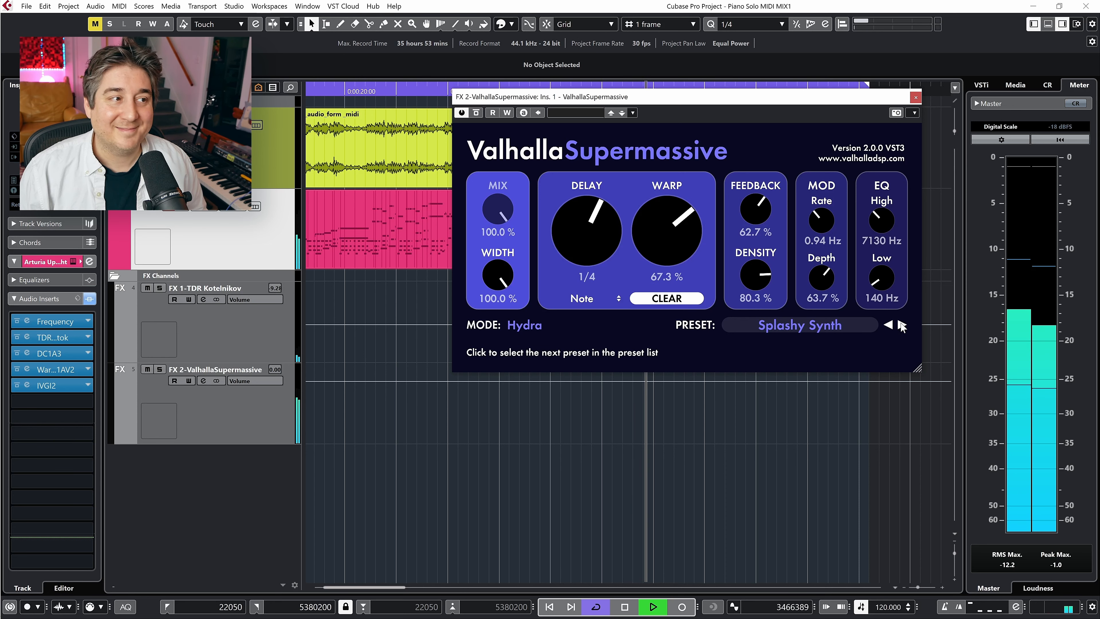
- Show the MixConsole and lower the FX 2-ValhallaSupermassive fader to -8.05 dB
{"action": "key", "text": "F3"}
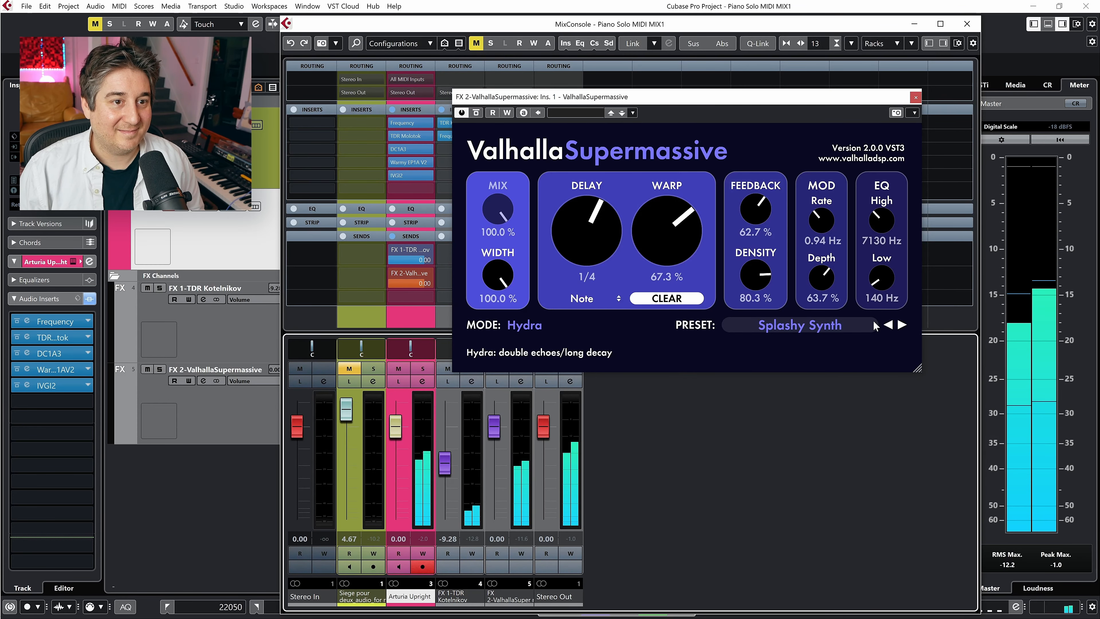
{"action": "left_click_drag", "start_coordinate": [494, 427], "coordinate": [494, 462]}
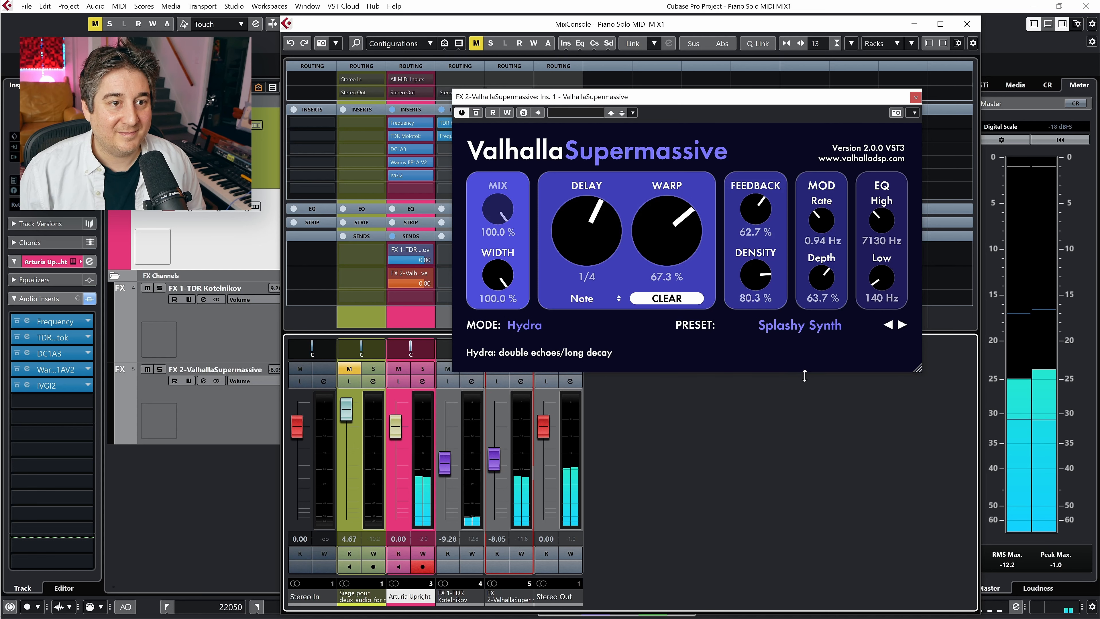
- Load the large reverb preset 80s Space Verb and set the FX 2-ValhallaSupermassive fader to -4.85 dB
{"action": "left_click", "coordinate": [831, 330]}
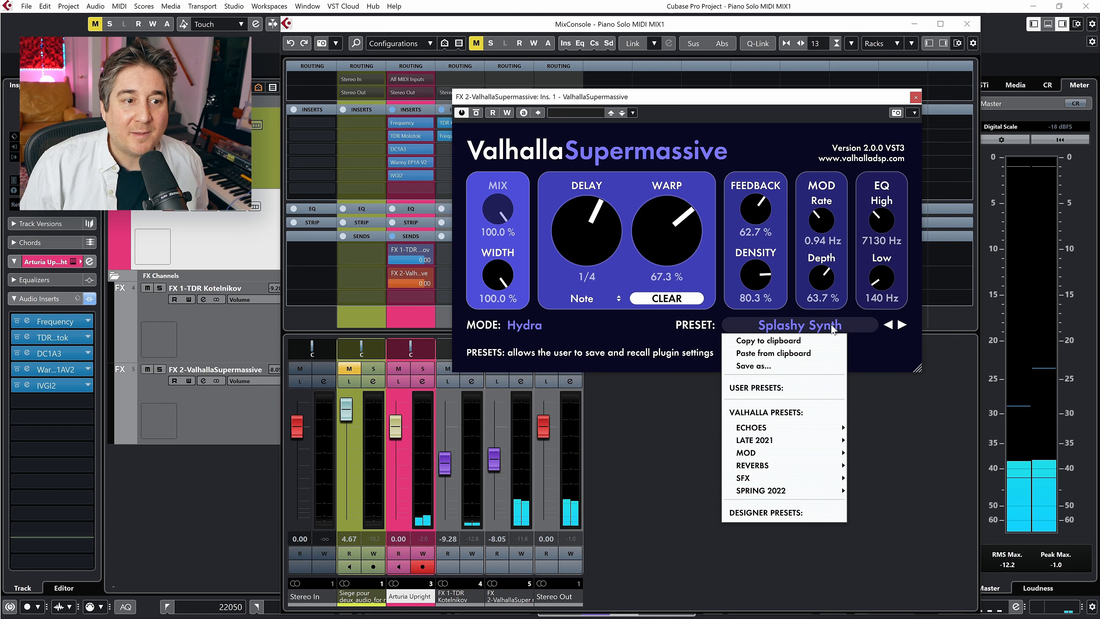
{"action": "mouse_move", "coordinate": [811, 469]}
{"action": "mouse_move", "coordinate": [872, 452]}
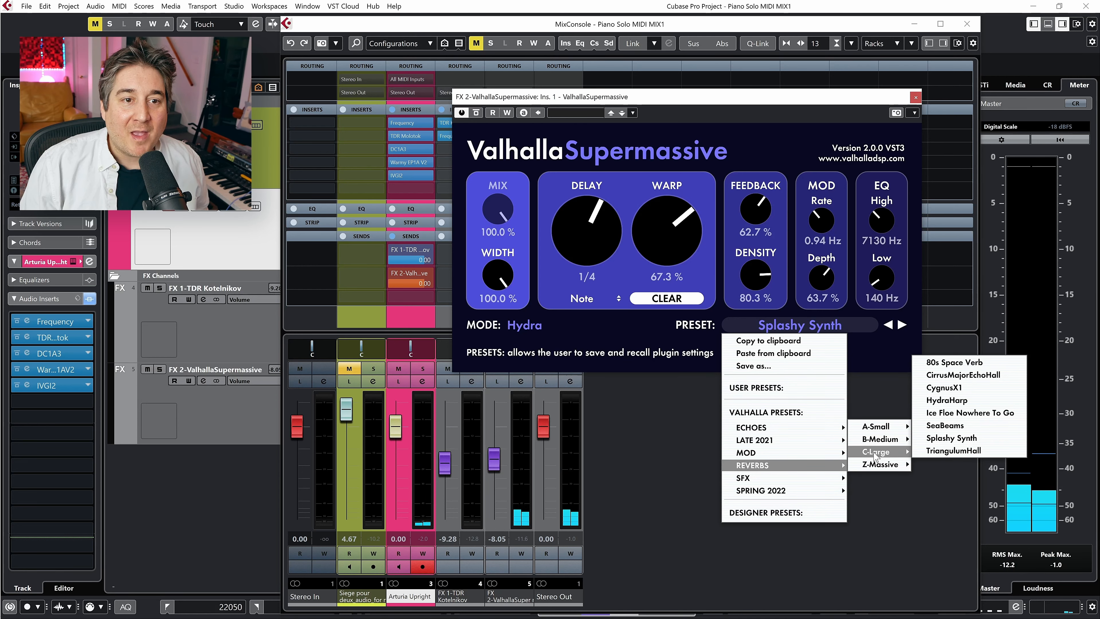
{"action": "left_click", "coordinate": [945, 362]}
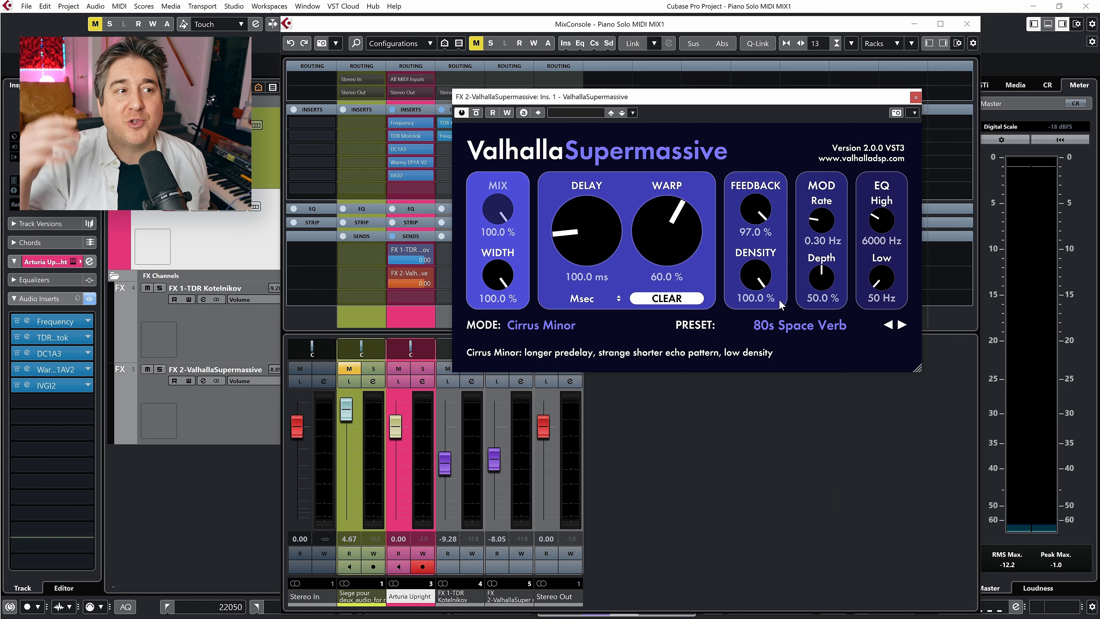
{"action": "left_click", "coordinate": [555, 328]}
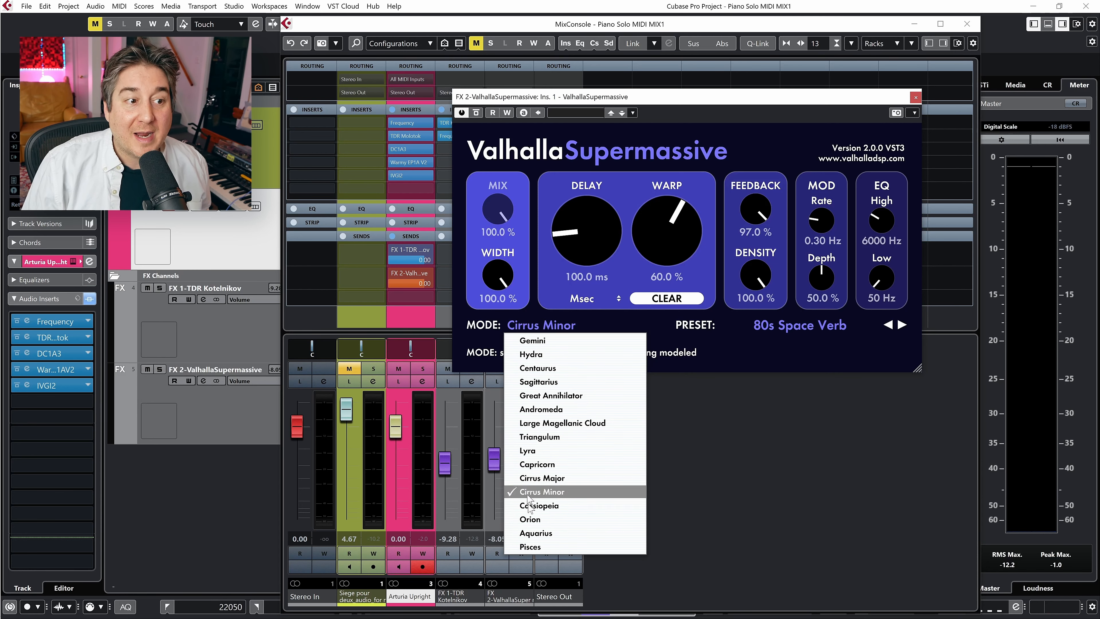
{"action": "left_click", "coordinate": [475, 351]}
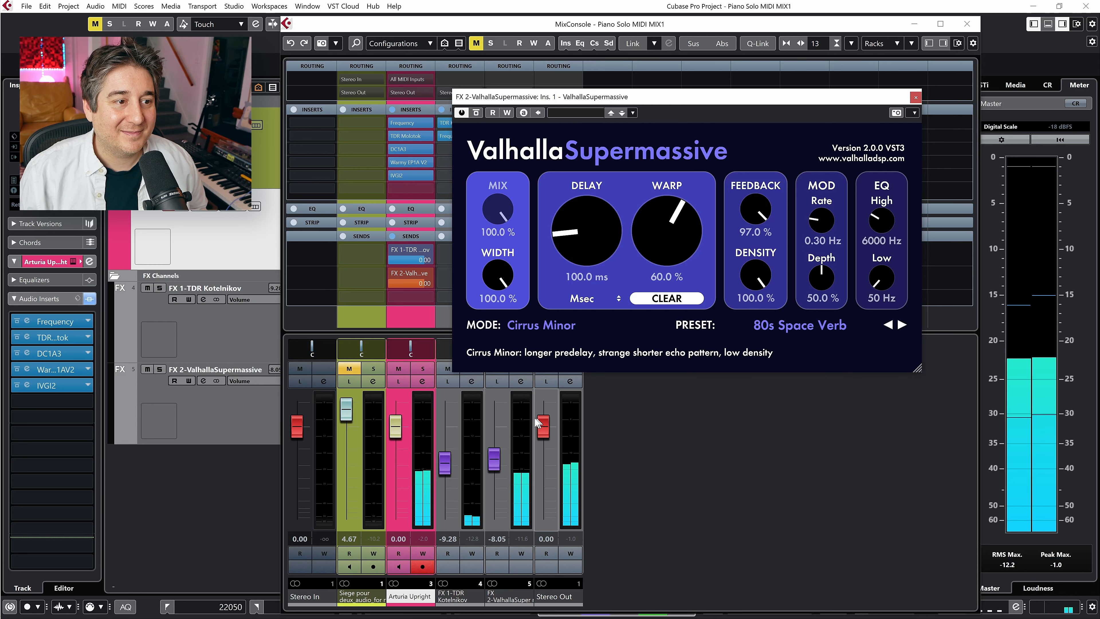
{"action": "mouse_move", "coordinate": [494, 459]}
{"action": "left_mouse_down"}
{"action": "mouse_move", "coordinate": [493, 474]}
{"action": "mouse_move", "coordinate": [495, 446]}
{"action": "left_mouse_up"}
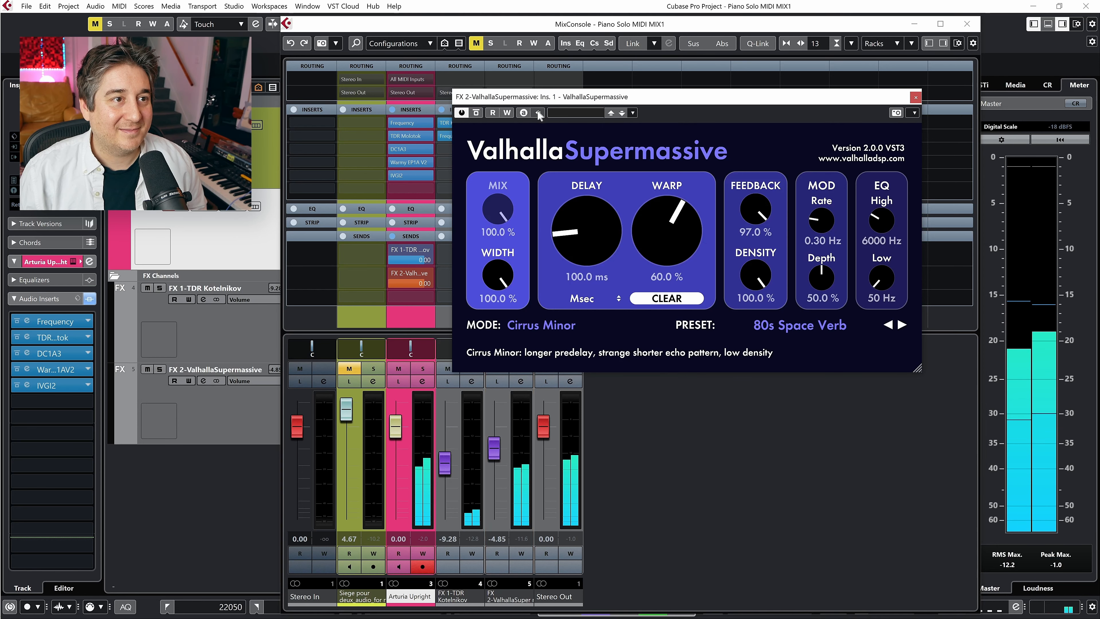
- Load the large reverb preset Splashy Synth as setting B and set the FX 2-ValhallaSupermassive fader to -6.42 dB
{"action": "left_click", "coordinate": [814, 329]}
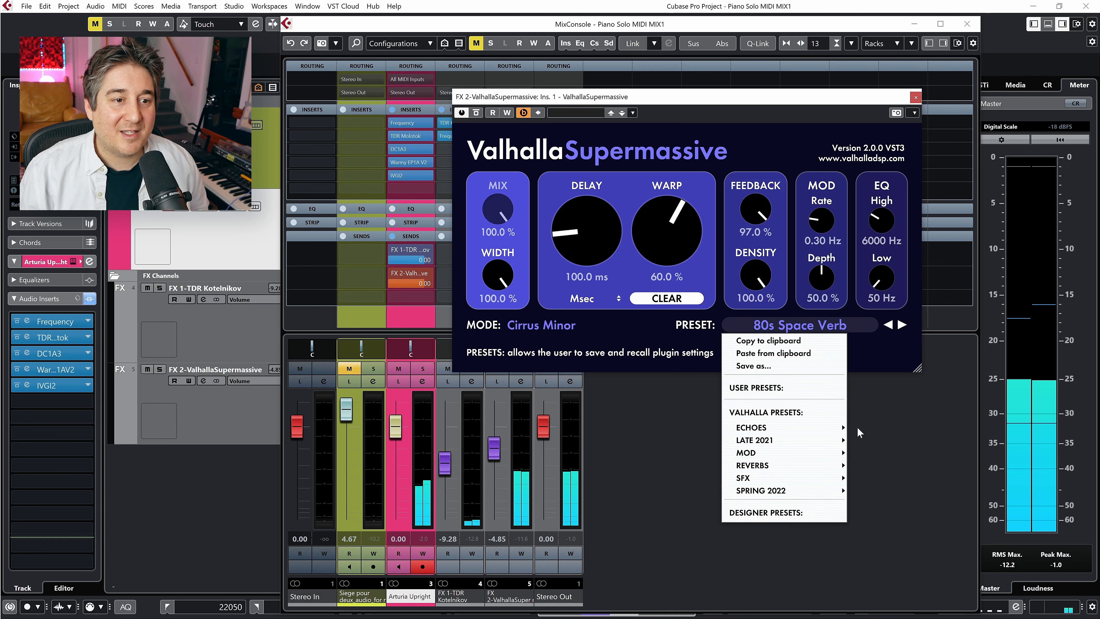
{"action": "mouse_move", "coordinate": [808, 477]}
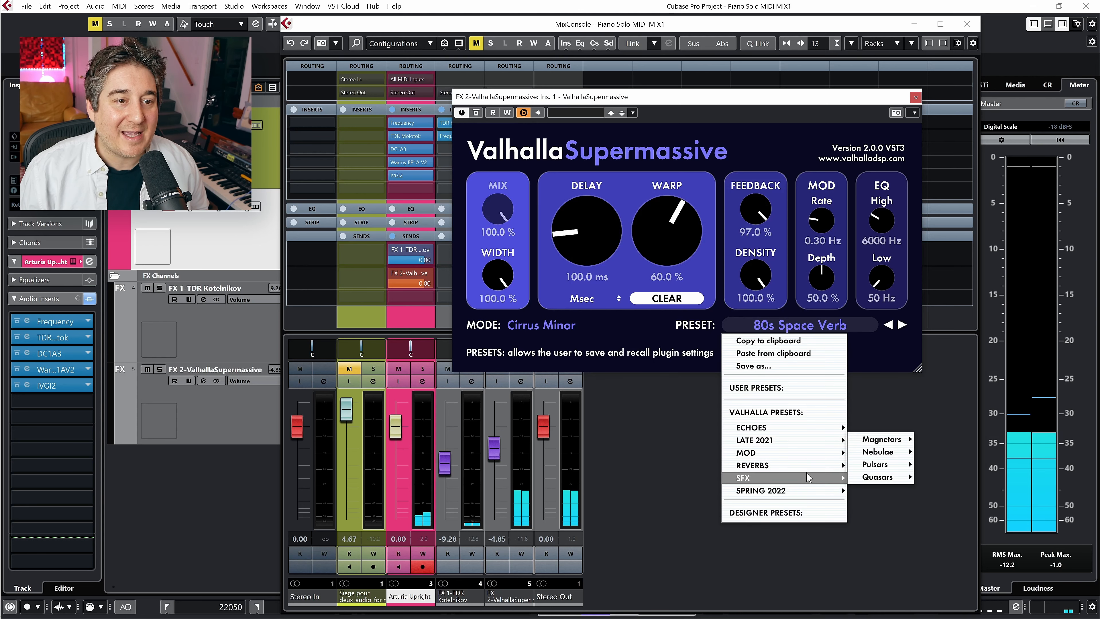
{"action": "mouse_move", "coordinate": [884, 451]}
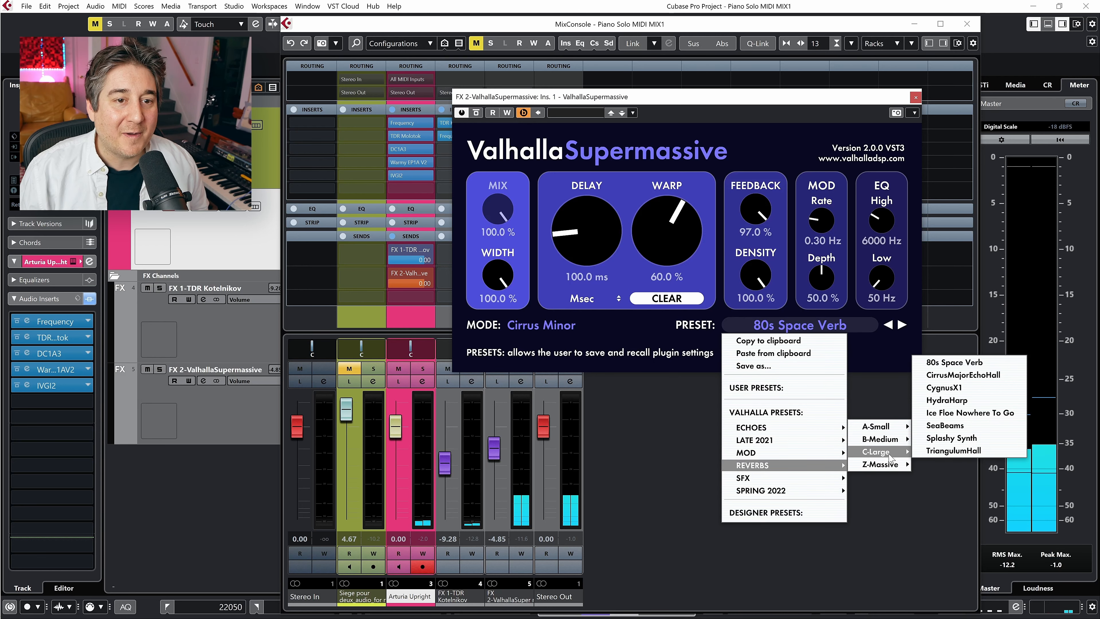
{"action": "left_click", "coordinate": [931, 443]}
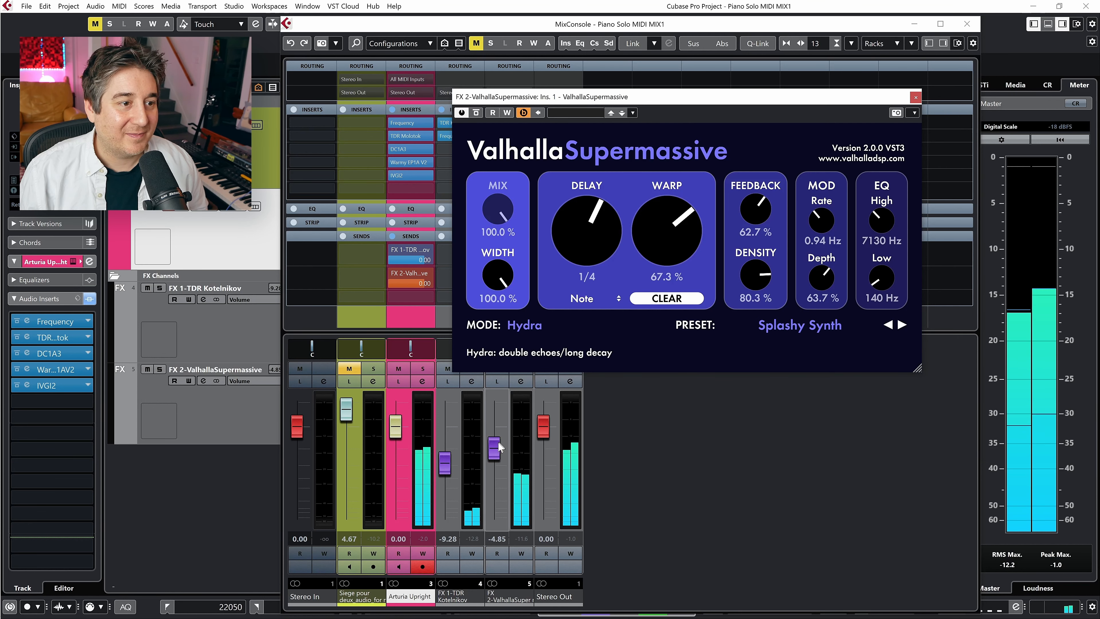
{"action": "left_click_drag", "start_coordinate": [495, 448], "coordinate": [496, 455]}
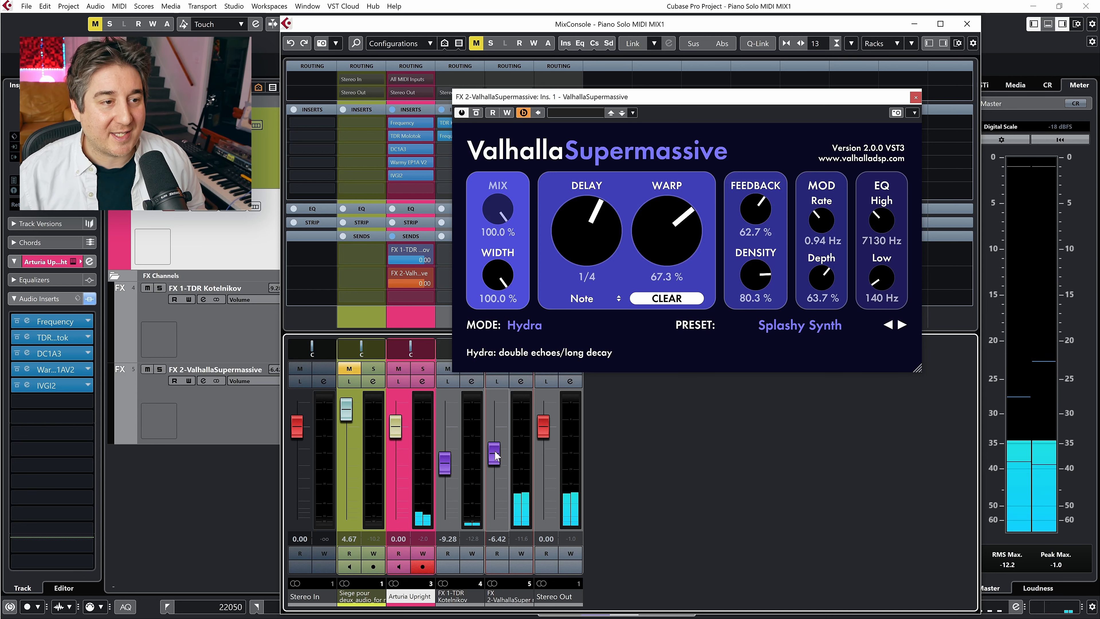
- Reset the FX 2-ValhallaSupermassive fader to 0.00 dB, close the plug-in window and lower the Arturia Upright's reverb send to -∞
{"action": "left_click", "coordinate": [494, 453], "text": "ctrl"}
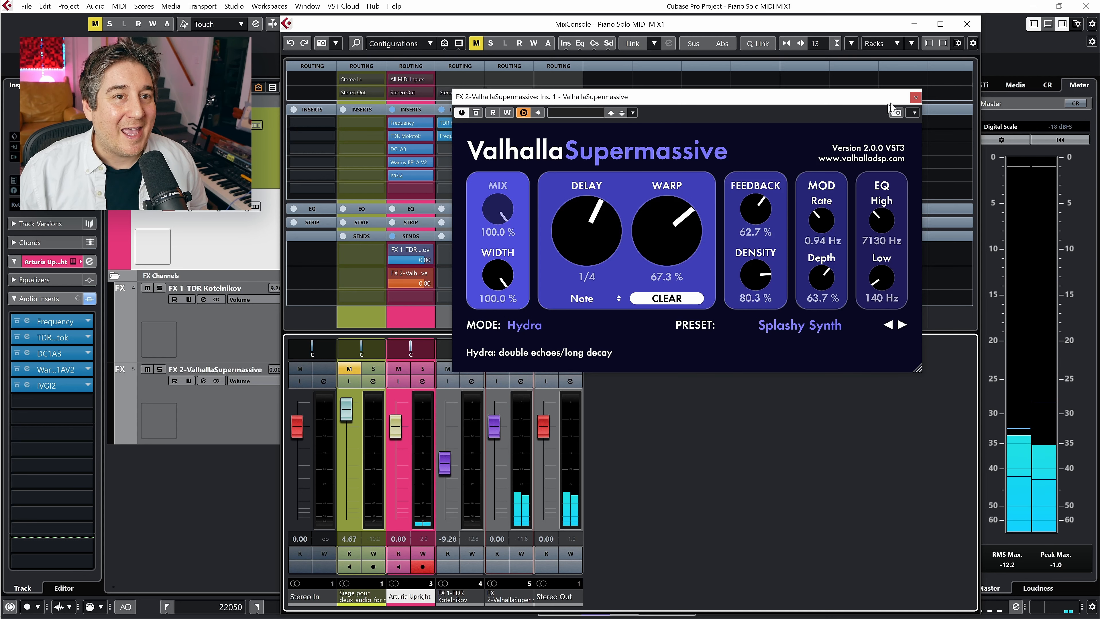
{"action": "left_click", "coordinate": [915, 98]}
{"action": "left_click", "coordinate": [419, 279]}
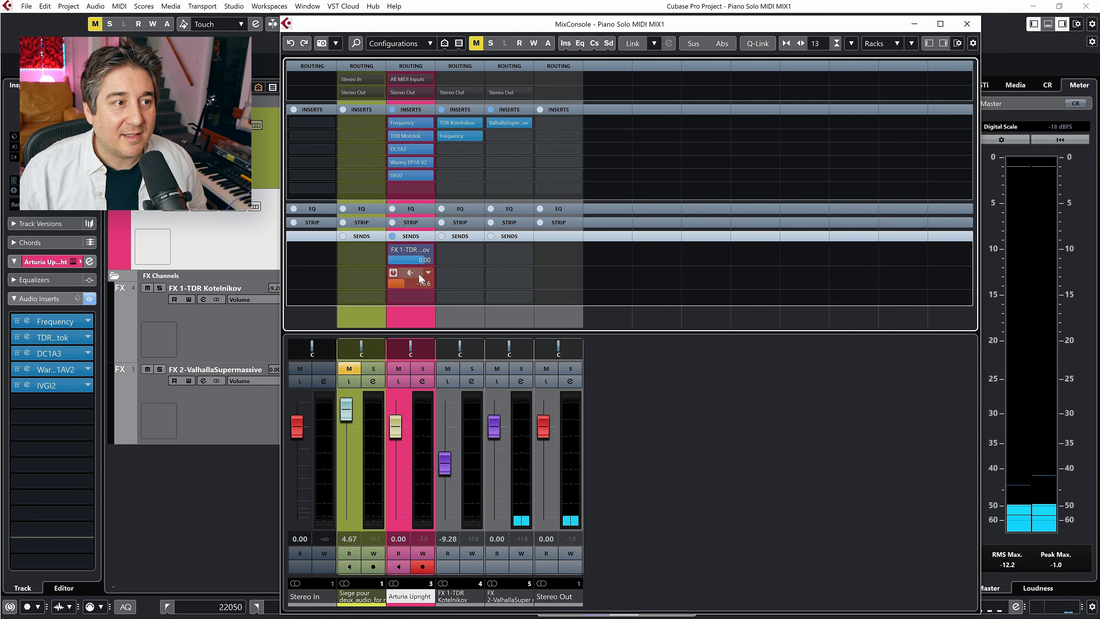
{"action": "key", "text": "F3"}
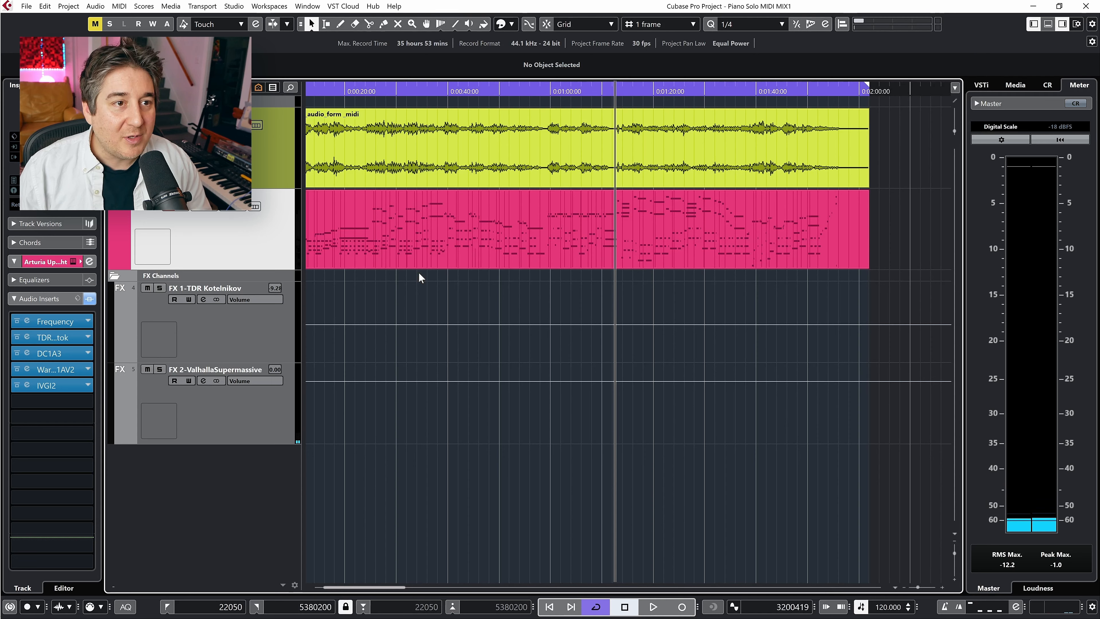
- Enable automation writing on the Arturia Upright channel in the MixConsole
{"action": "key", "text": "F3"}
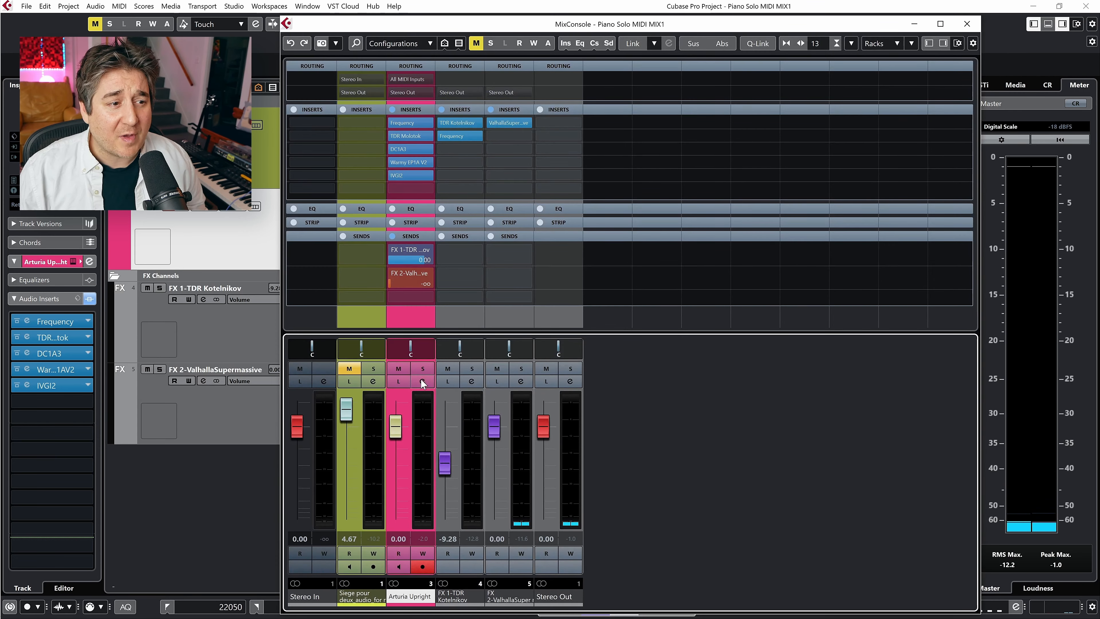
{"action": "left_click", "coordinate": [425, 554]}
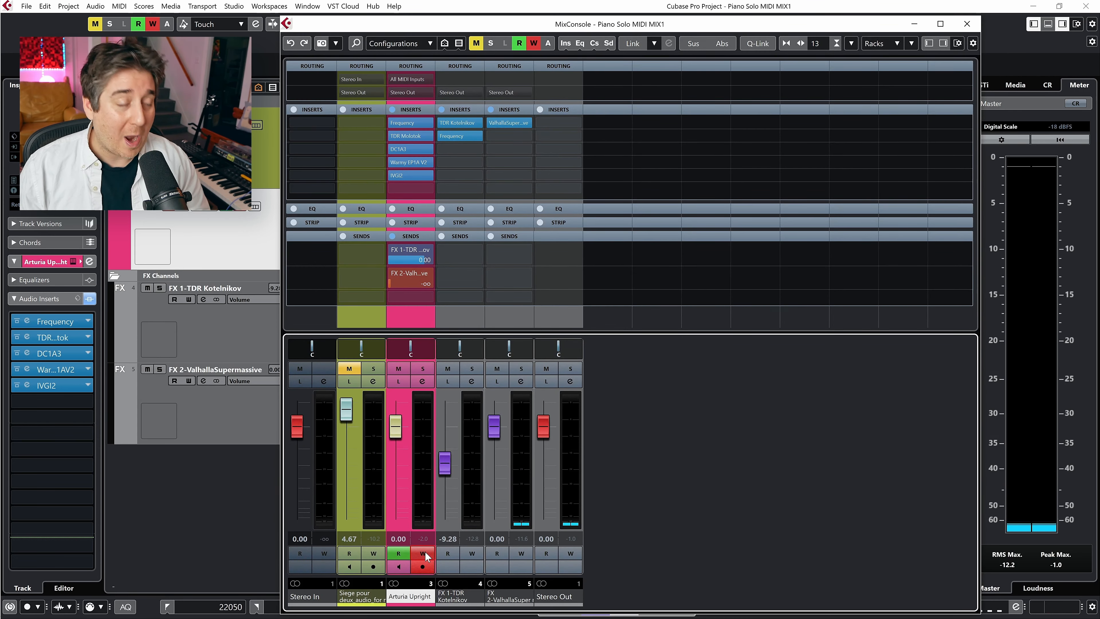
{"action": "key", "text": "F3"}
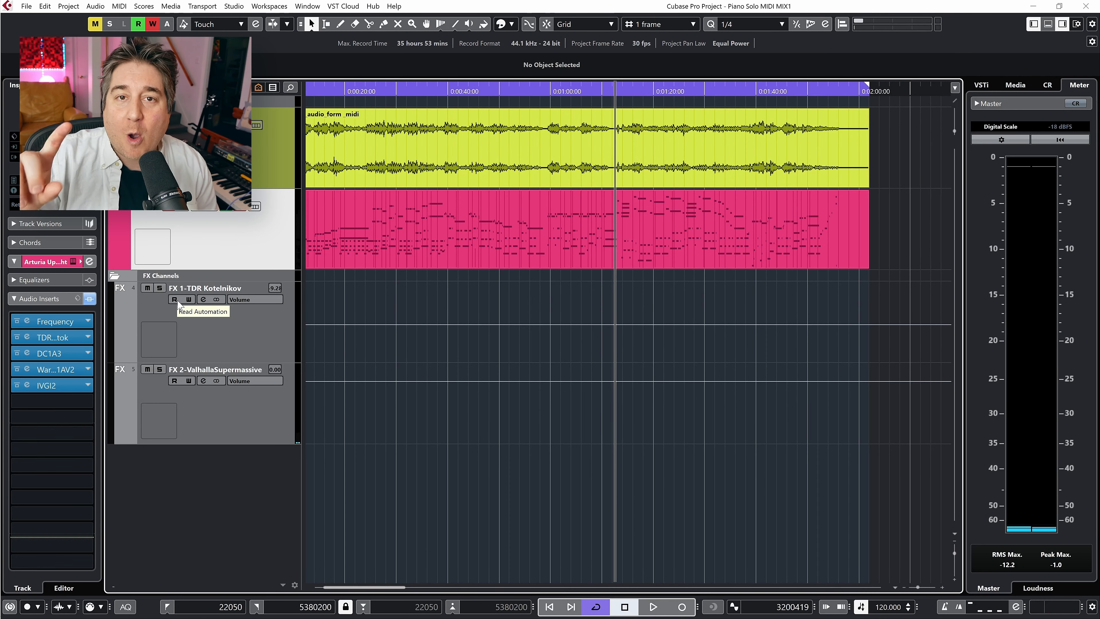
{"action": "key", "text": "F3"}
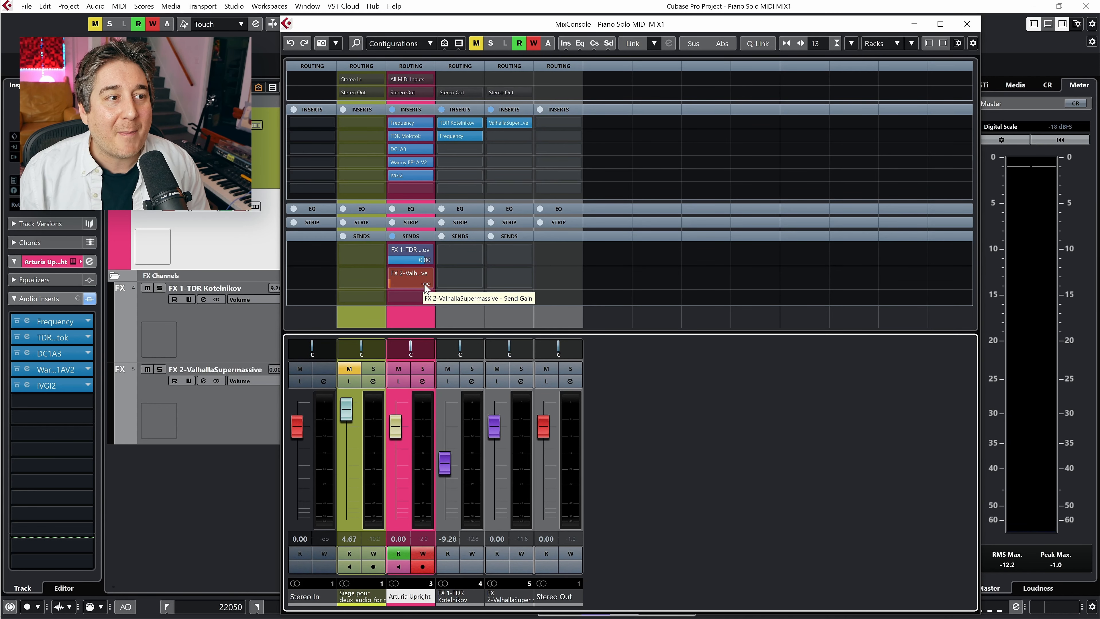
- Move the project cursor back to about 1:07, ahead of the passage for the reverb automation
{"action": "scroll", "coordinate": [425, 285], "scroll_direction": "up", "scroll_amount": 3}
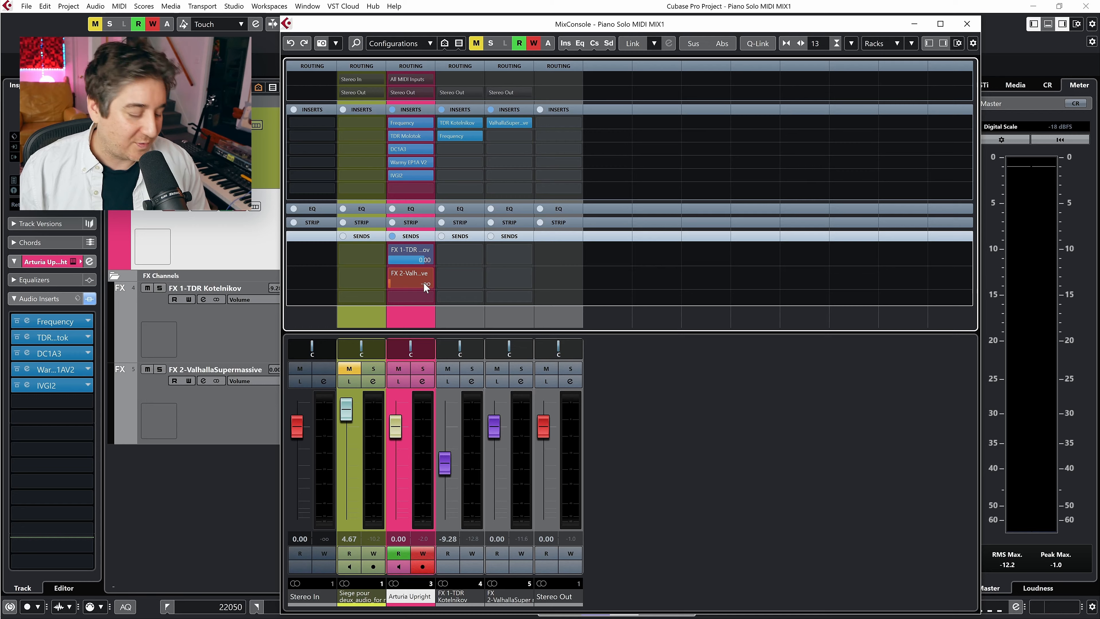
{"action": "key", "text": "F3"}
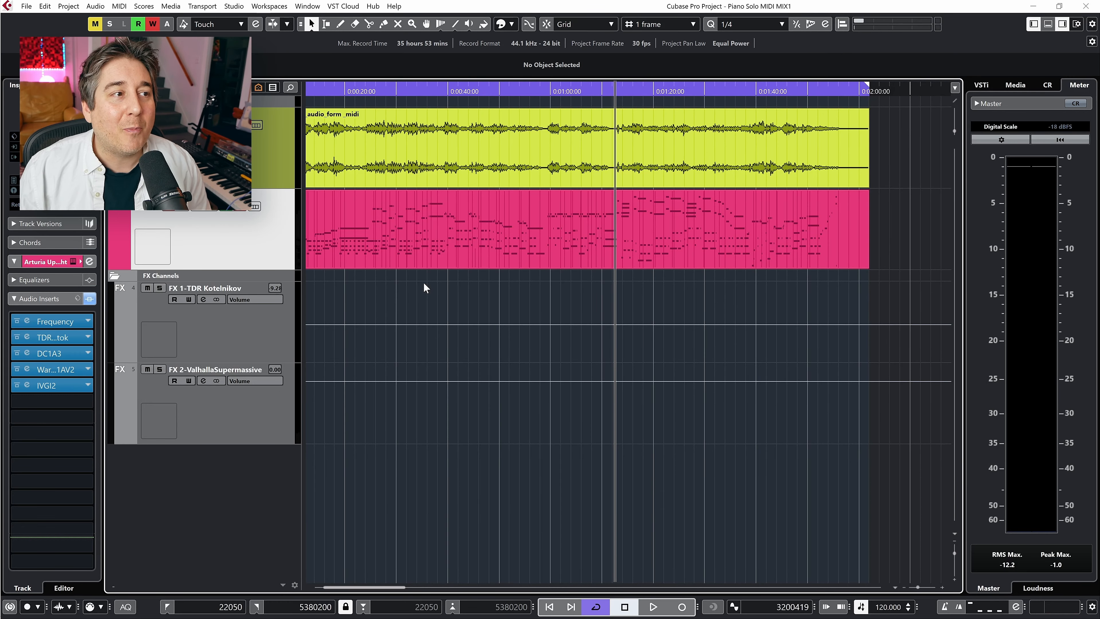
{"action": "key", "text": "F3"}
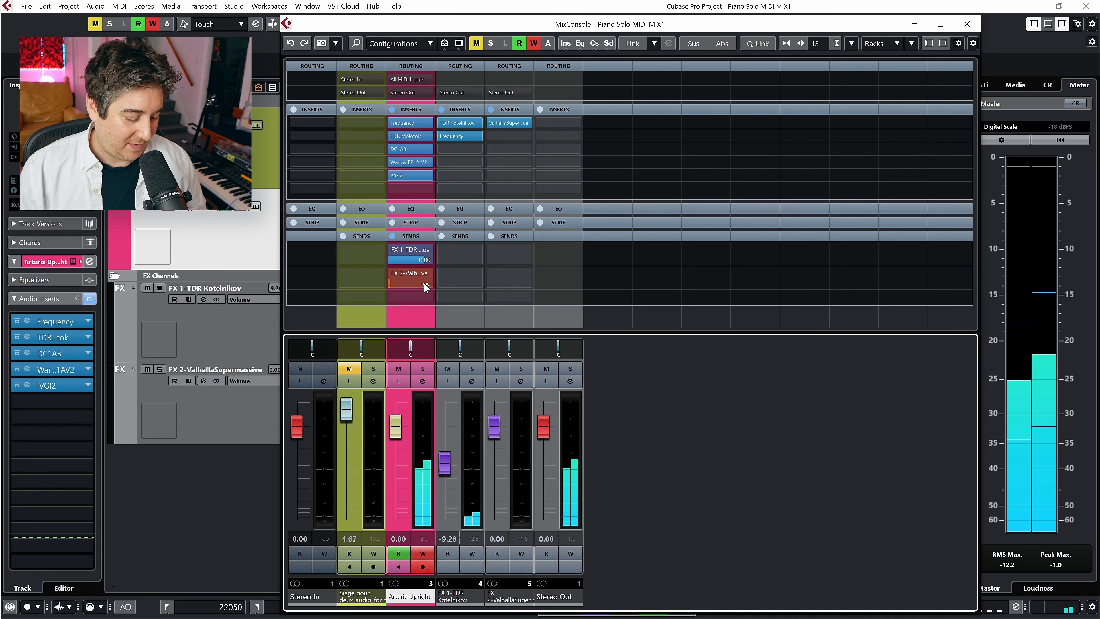
{"action": "key", "text": "F3"}
{"action": "left_click", "coordinate": [588, 92]}
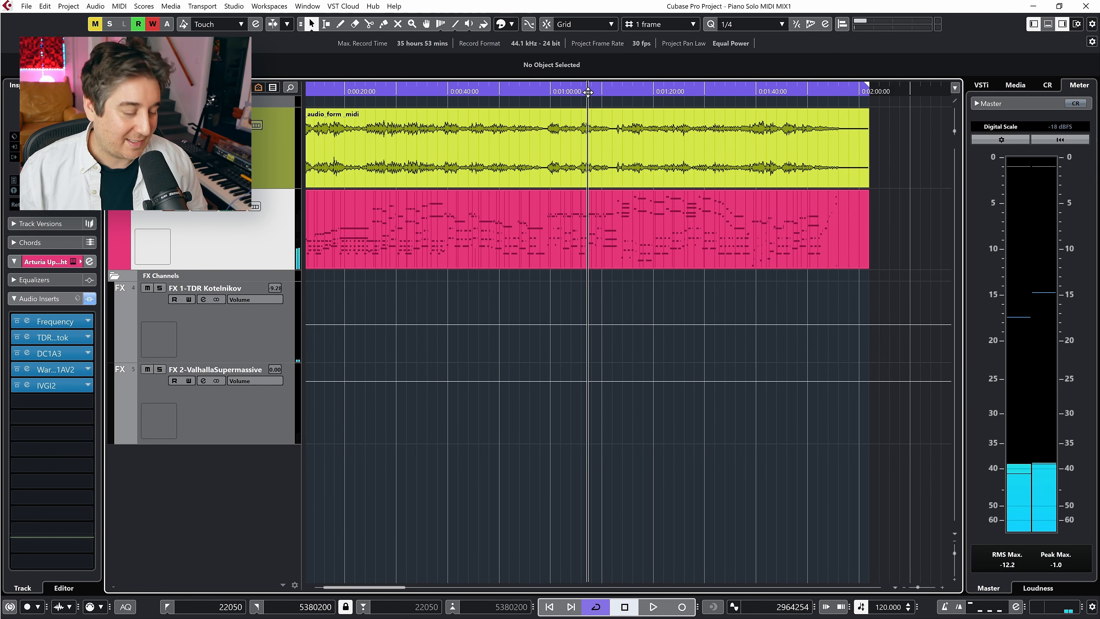
- Open the MixConsole and, during playback, raise the Arturia Upright's FX 2-ValhallaSupermassive send gradually from -∞ to about -9 dB
{"action": "key", "text": "F3"}
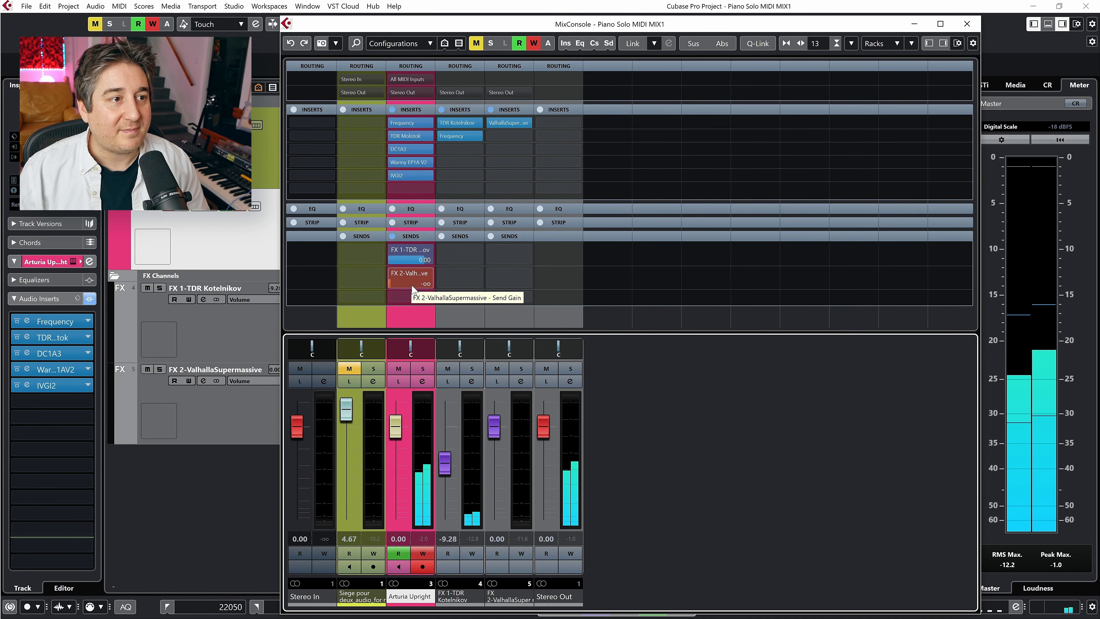
{"action": "left_click_drag", "start_coordinate": [413, 290], "coordinate": [413, 290]}
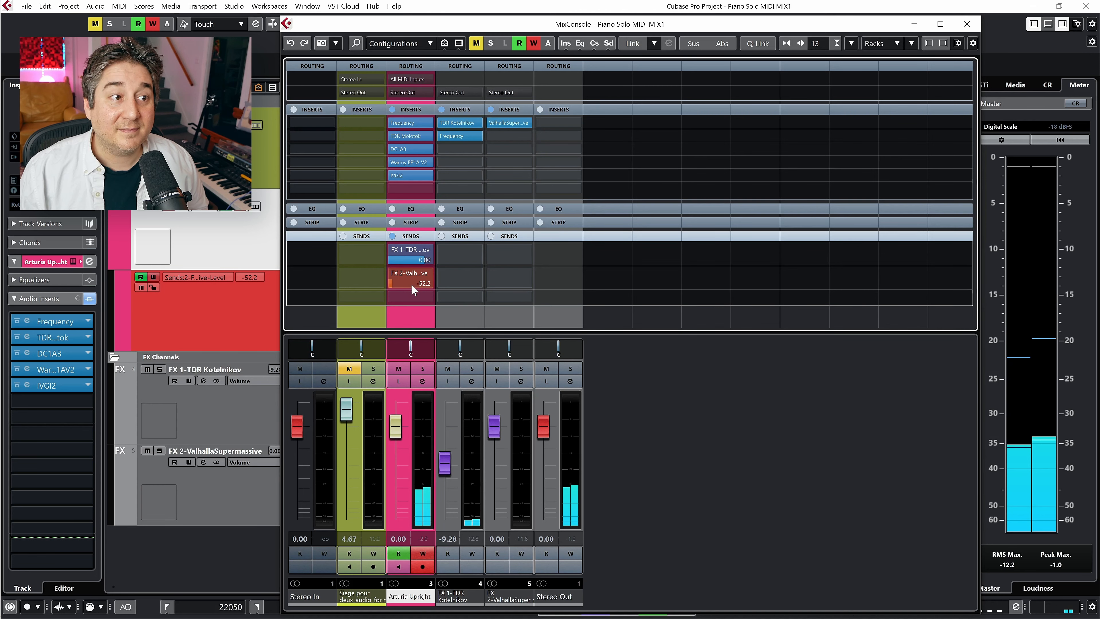
{"action": "scroll", "coordinate": [412, 285], "scroll_direction": "up", "scroll_amount": 10}
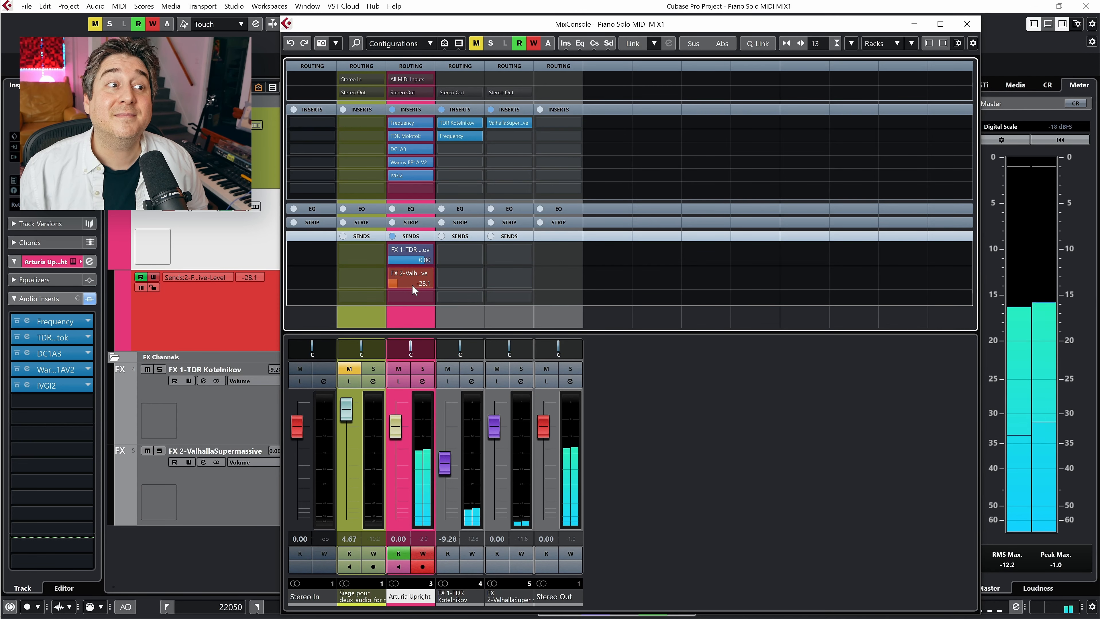
{"action": "scroll", "coordinate": [412, 285], "scroll_direction": "up", "scroll_amount": 3}
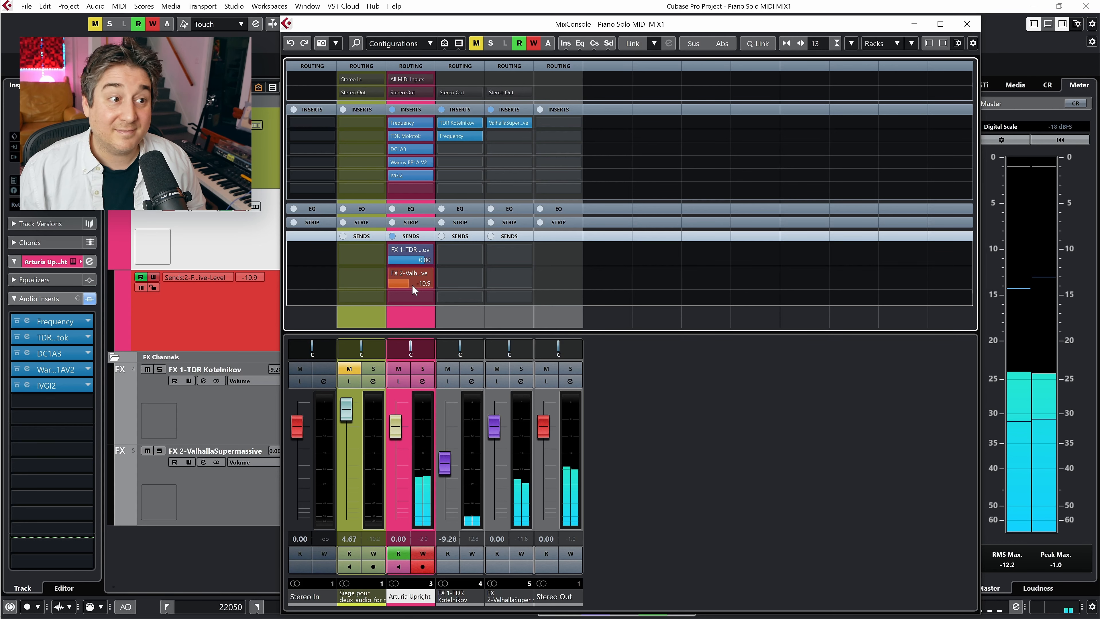
{"action": "scroll", "coordinate": [412, 285], "scroll_direction": "down", "scroll_amount": 2}
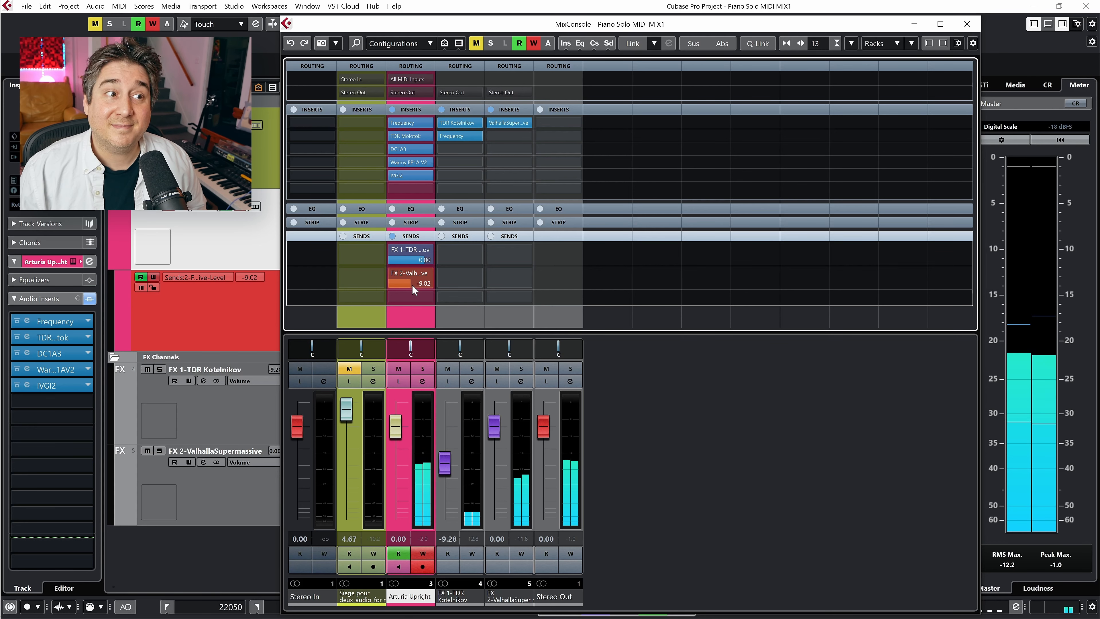
- Fade the ValhallaSupermassive send gradually back down to -∞ as the passage ends, and close the MixConsole
{"action": "scroll", "coordinate": [412, 284], "scroll_direction": "down", "scroll_amount": 2}
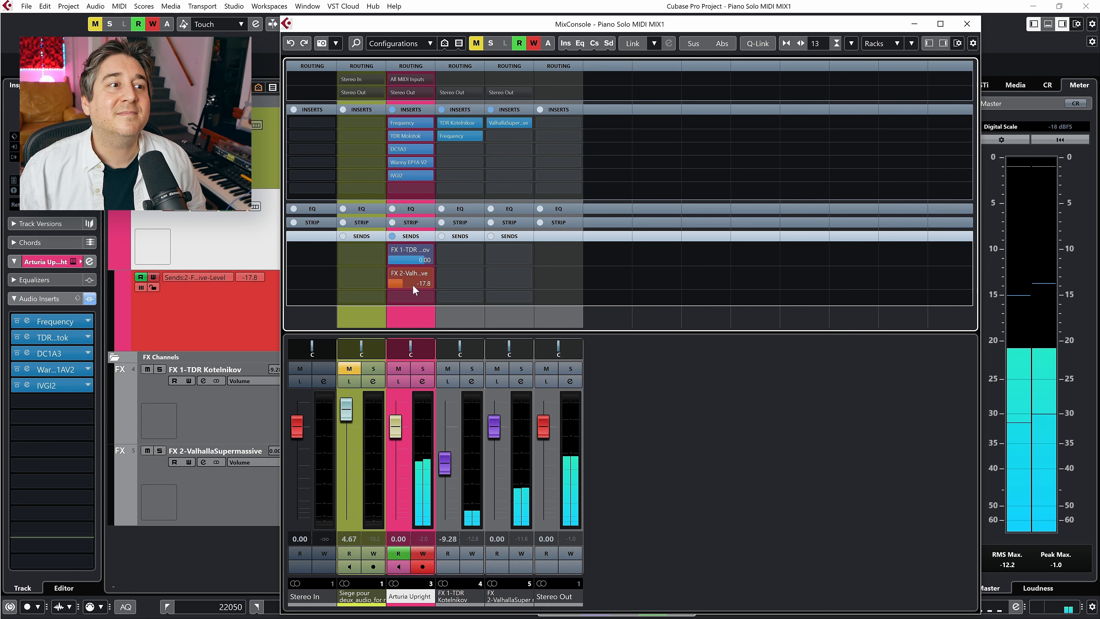
{"action": "scroll", "coordinate": [412, 288], "scroll_direction": "down", "scroll_amount": 3}
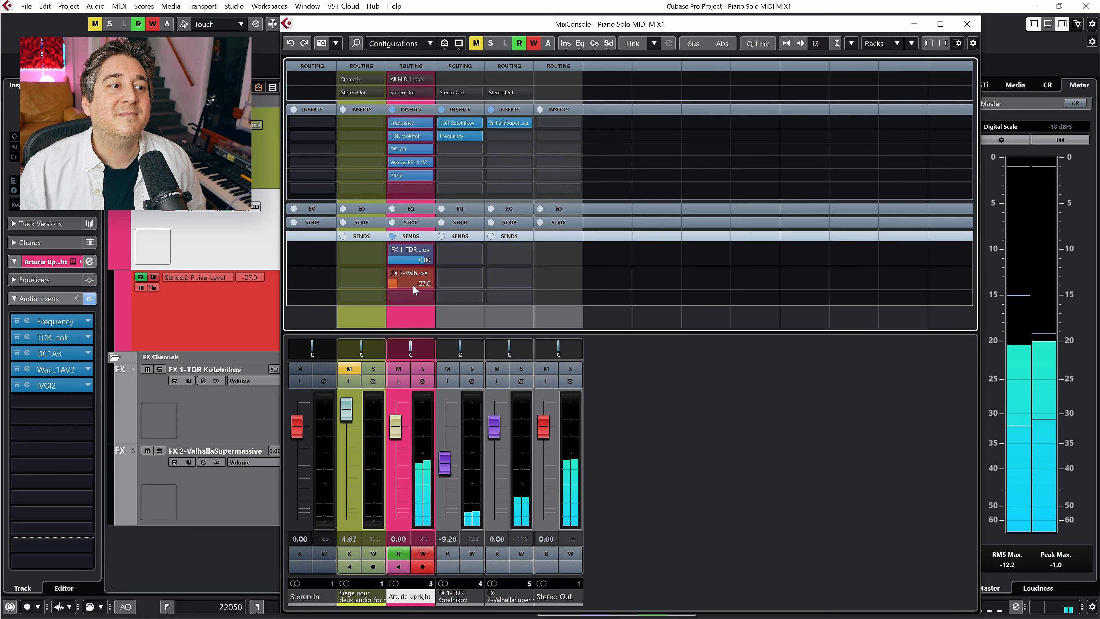
{"action": "scroll", "coordinate": [414, 288], "scroll_direction": "down", "scroll_amount": 6}
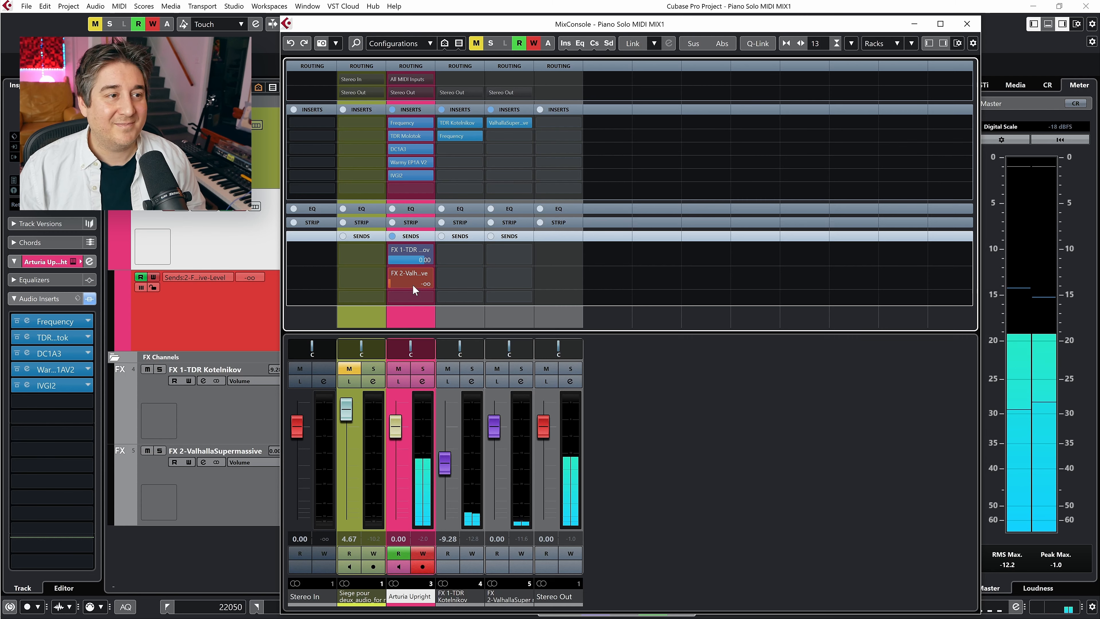
{"action": "key", "text": "F3"}
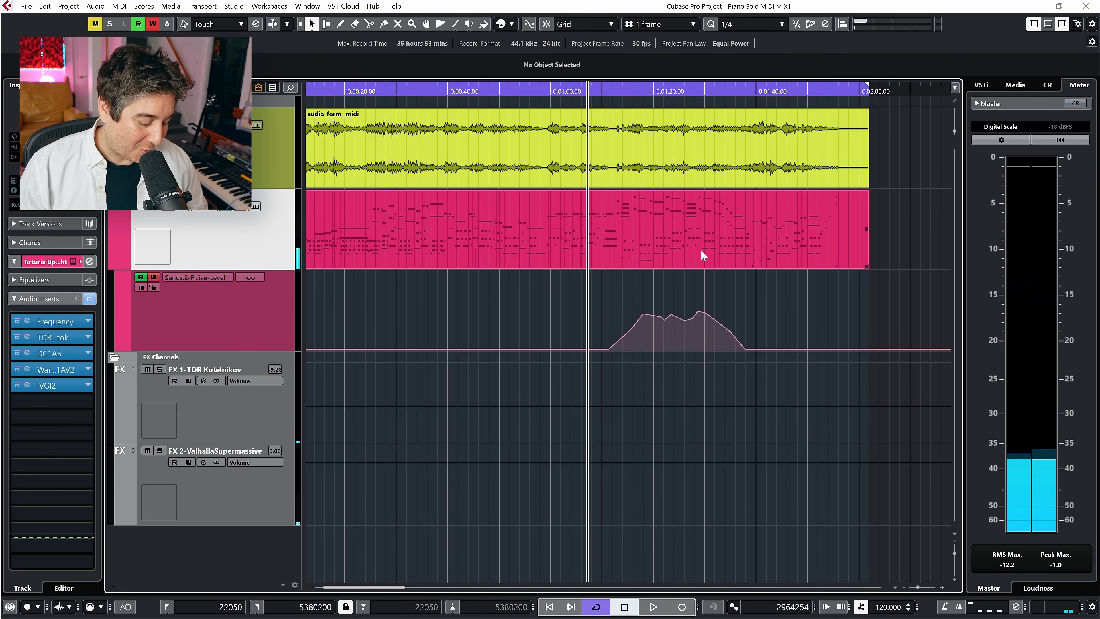
- Play briefly from about 1:12, where the recorded send ramp begins, and turn off automation writing on the Arturia Upright track
{"action": "key", "text": "h"}
{"action": "key", "text": "h"}
{"action": "key", "text": "h"}
{"action": "key", "text": "h"}
{"action": "key", "text": "h"}
{"action": "left_click", "coordinate": [687, 91]}
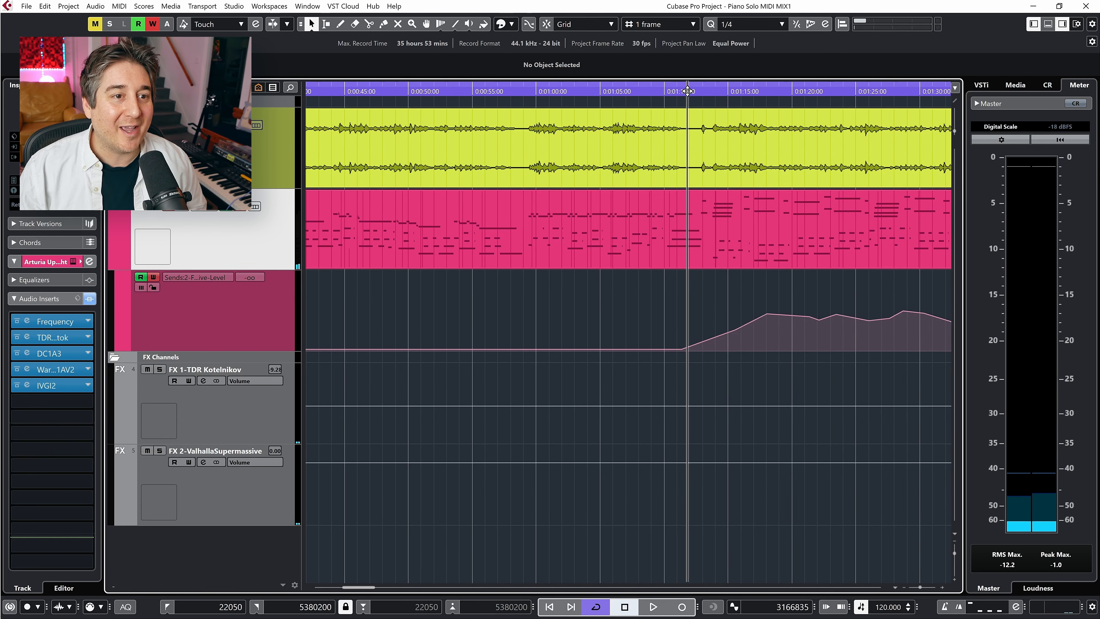
{"action": "key", "text": "space"}
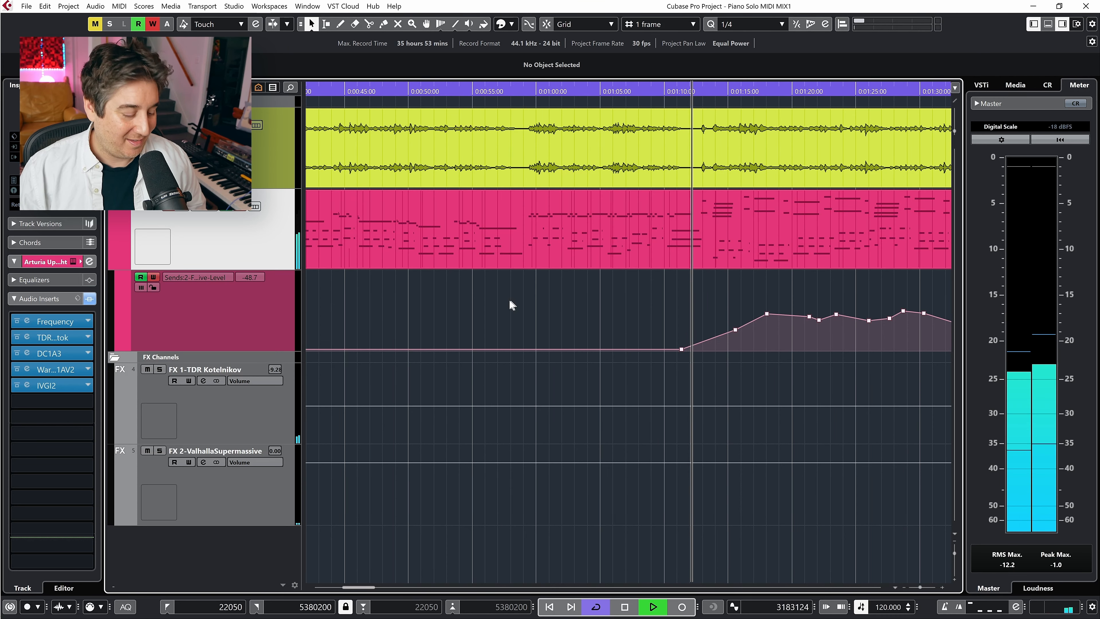
{"action": "key", "text": "space"}
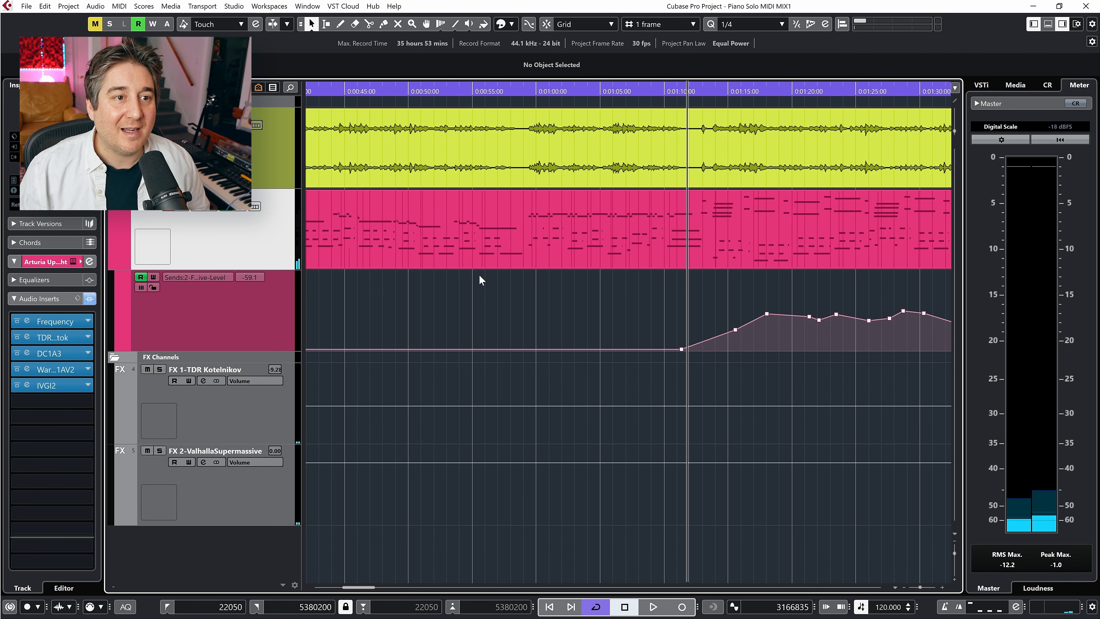
- Listen to the send ramp again and add an automation point at 0:01:12:26 with a level of -22.1 dB
{"action": "scroll", "coordinate": [582, 290], "scroll_direction": "right", "scroll_amount": 5}
{"action": "key", "text": "space"}
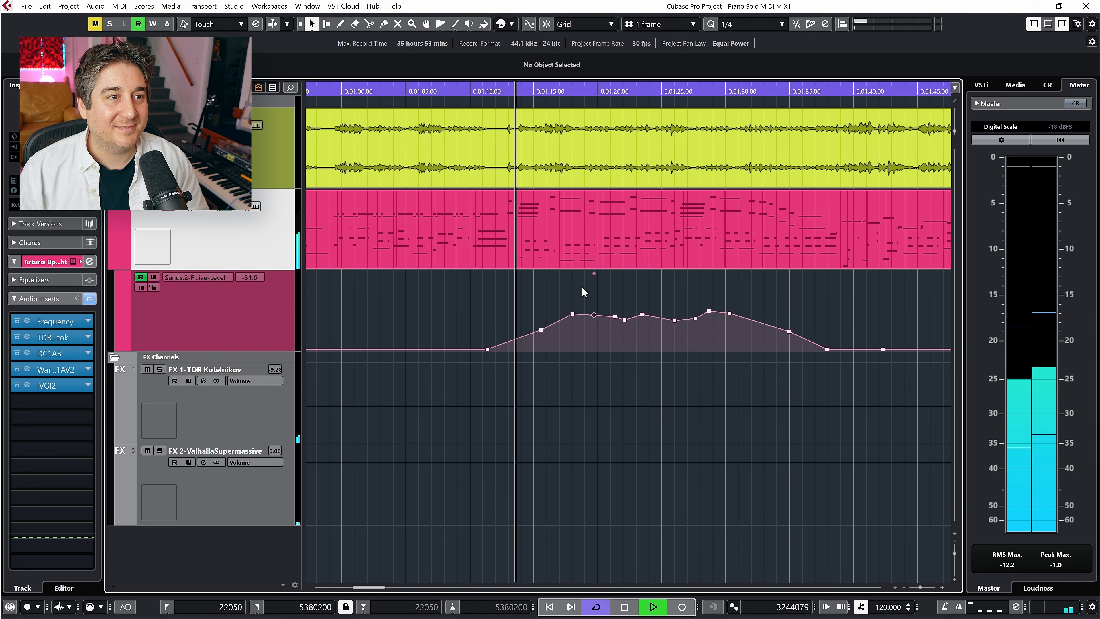
{"action": "left_click_drag", "start_coordinate": [594, 314], "coordinate": [557, 321]}
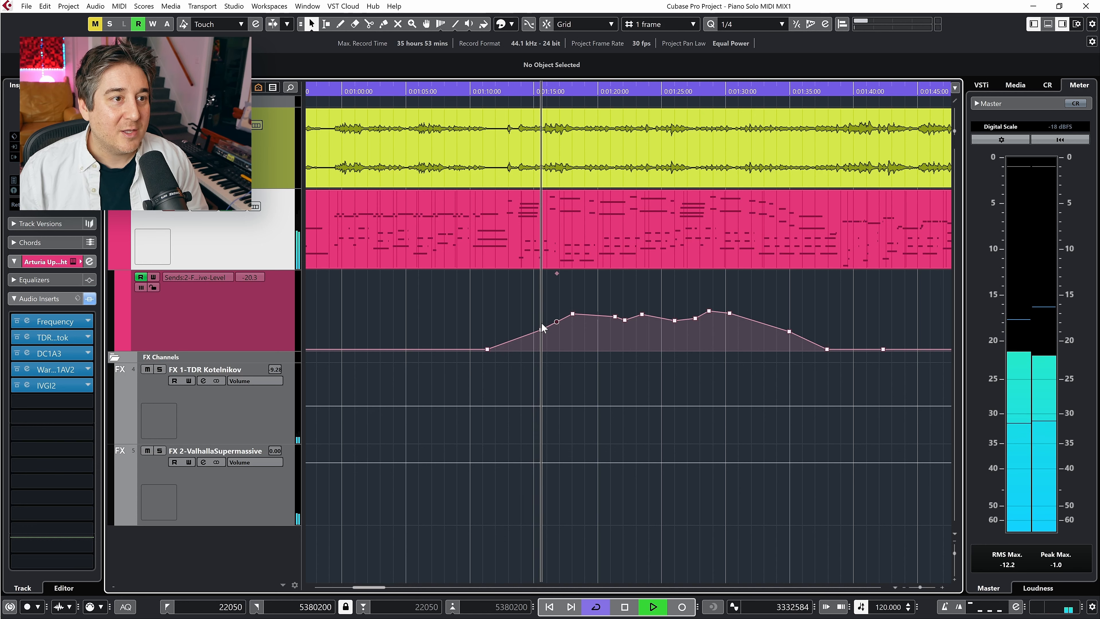
{"action": "key", "text": "space"}
{"action": "key", "text": "h"}
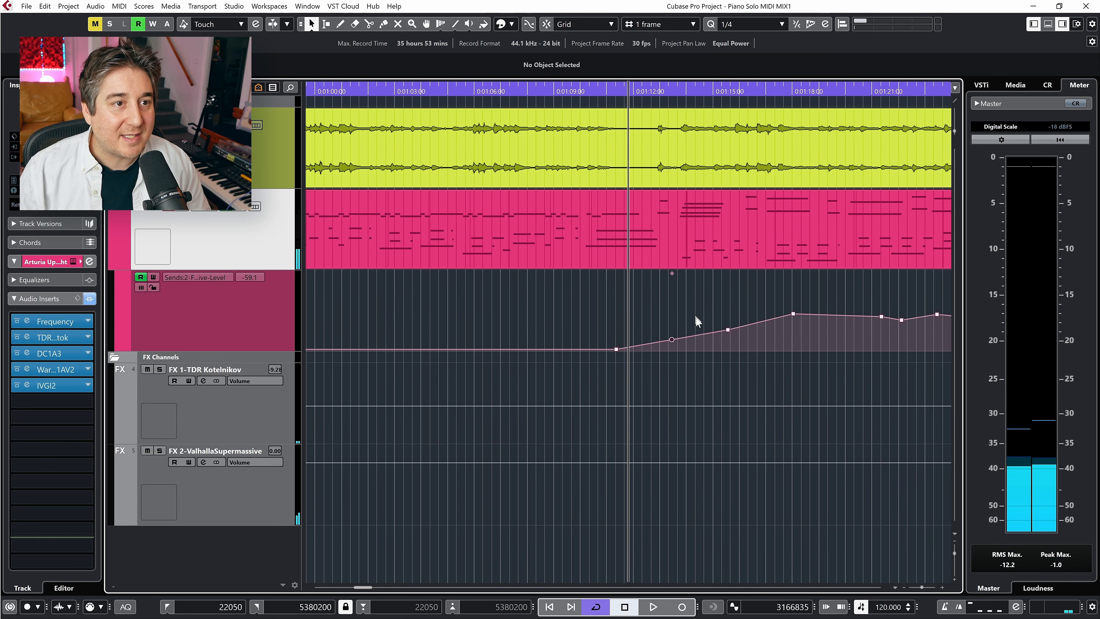
{"action": "key", "text": "h"}
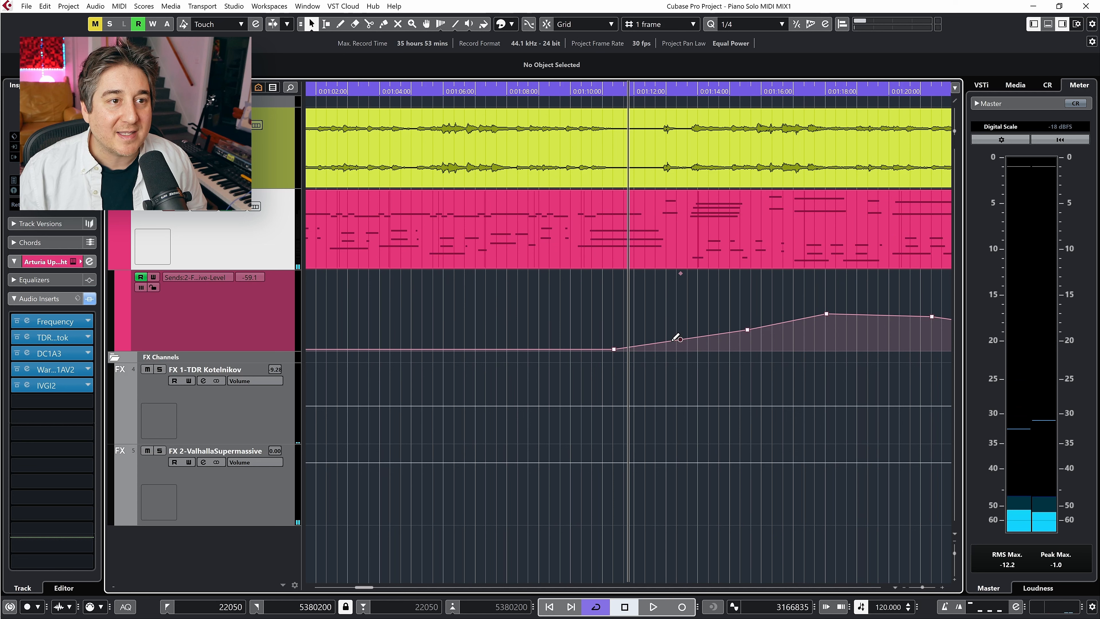
{"action": "left_click_drag", "start_coordinate": [671, 341], "coordinate": [663, 332]}
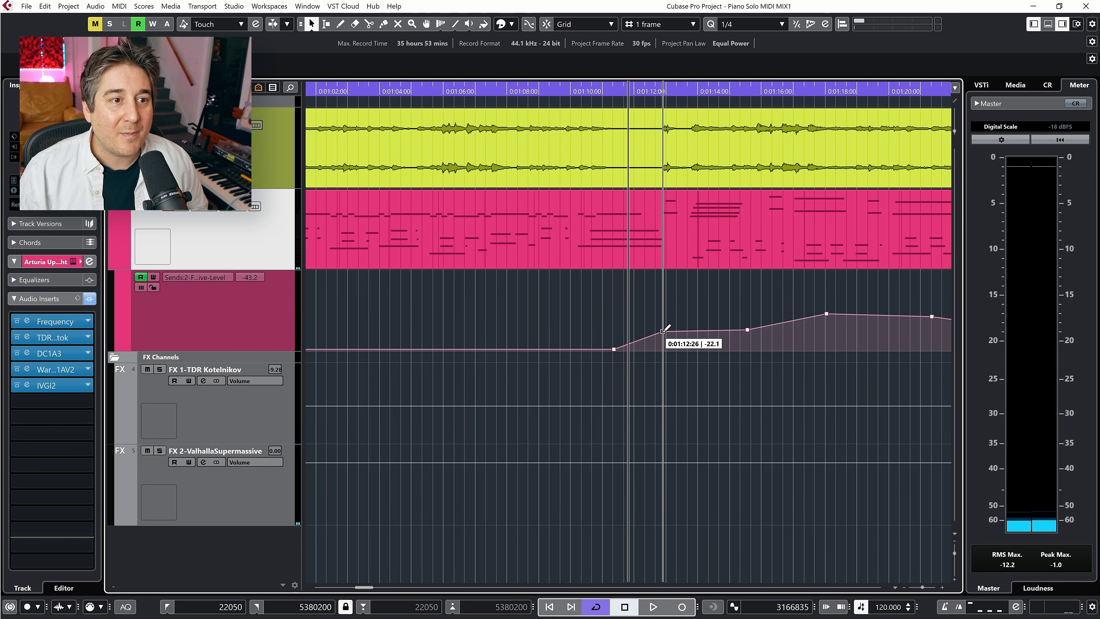
- During playback, move the following send automation point to 0:01:15:20 at -16.8 dB and slightly lower the point near 1:18
{"action": "key", "text": "space"}
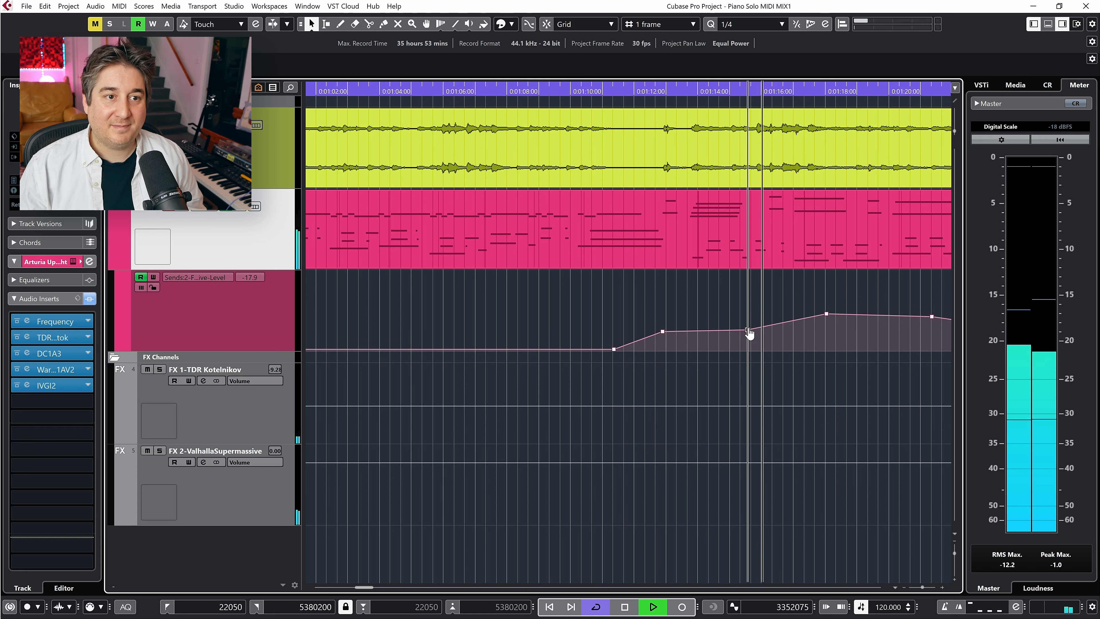
{"action": "left_click_drag", "start_coordinate": [748, 331], "coordinate": [752, 326]}
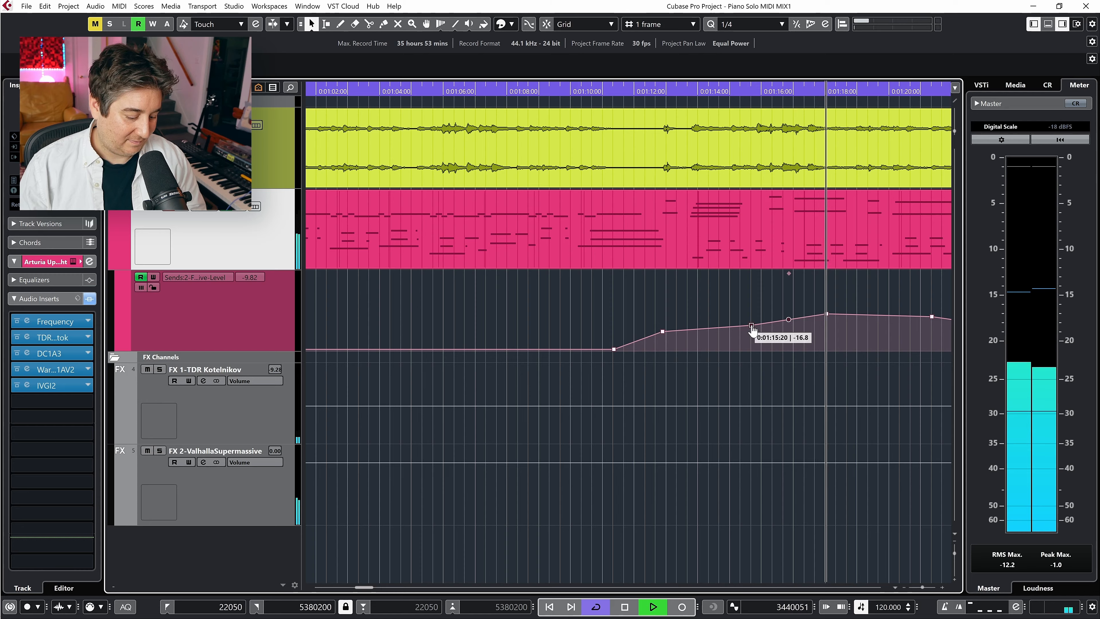
{"action": "key", "text": "g"}
{"action": "key", "text": "g"}
{"action": "key", "text": "g"}
{"action": "key", "text": "g"}
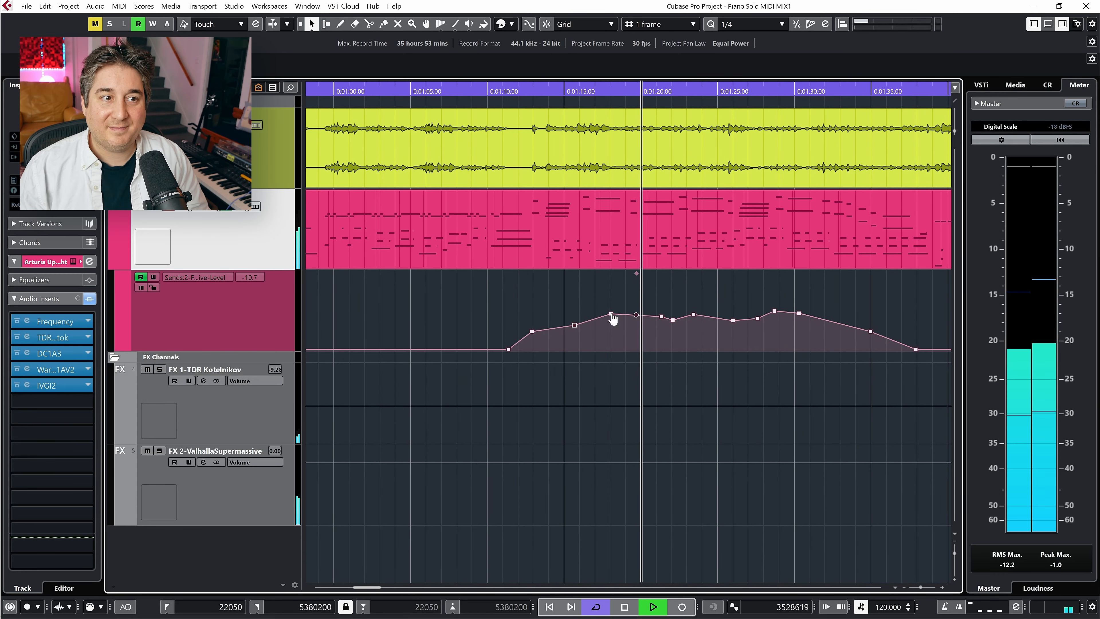
{"action": "left_click_drag", "start_coordinate": [612, 319], "coordinate": [611, 321]}
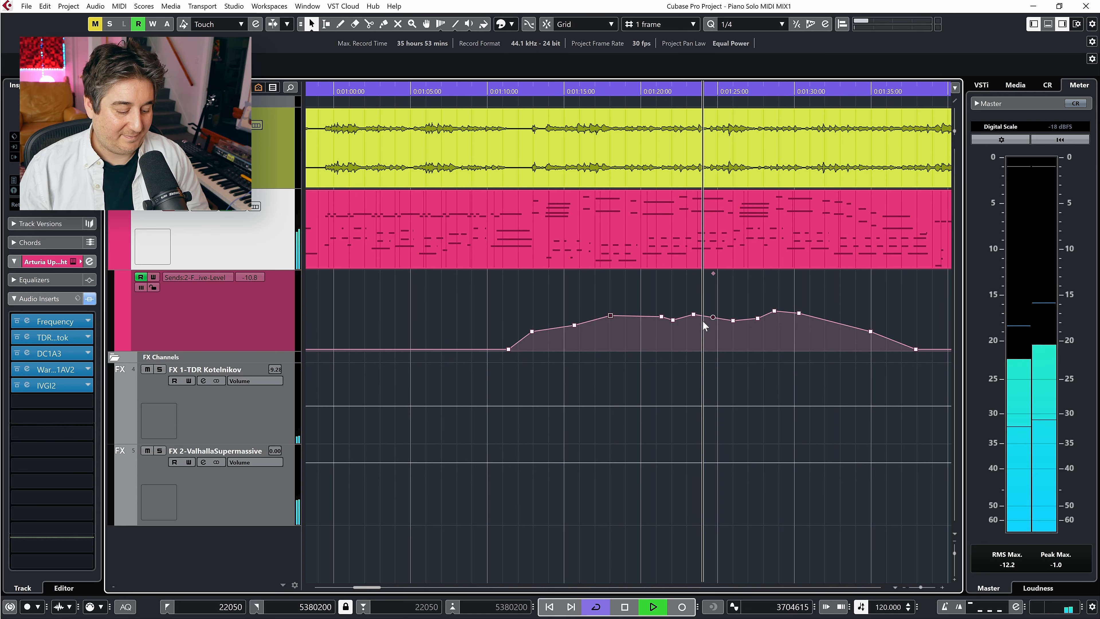
- Listen to the rest of the send automation curve through its fade-out and stop playback
{"action": "key", "text": "g"}
{"action": "key", "text": "g"}
{"action": "key", "text": "g"}
{"action": "key", "text": "g"}
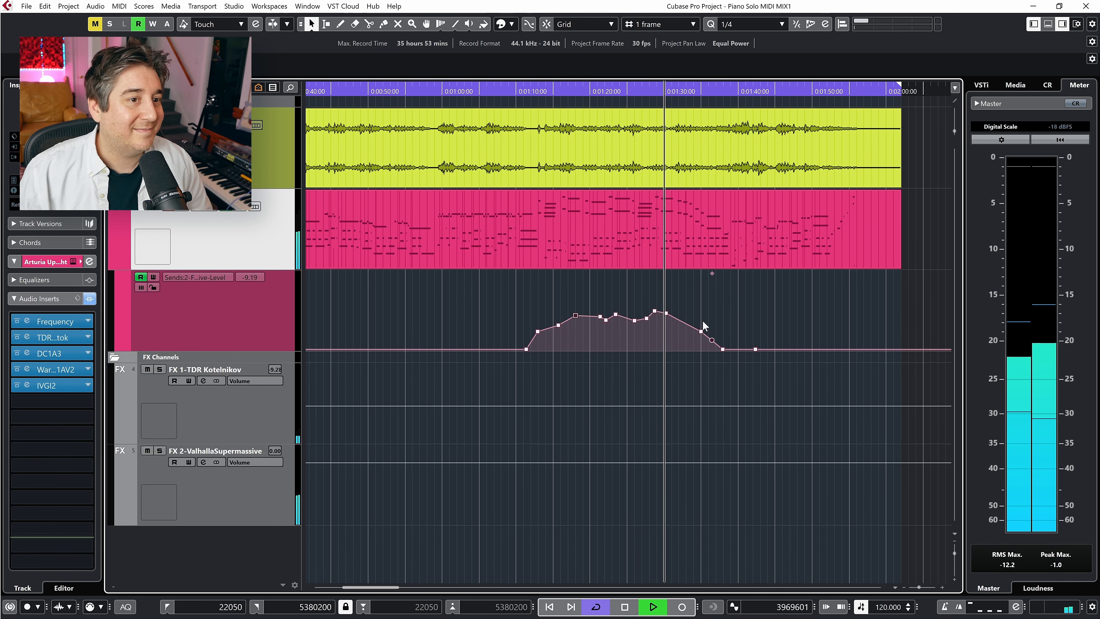
{"action": "key", "text": "g"}
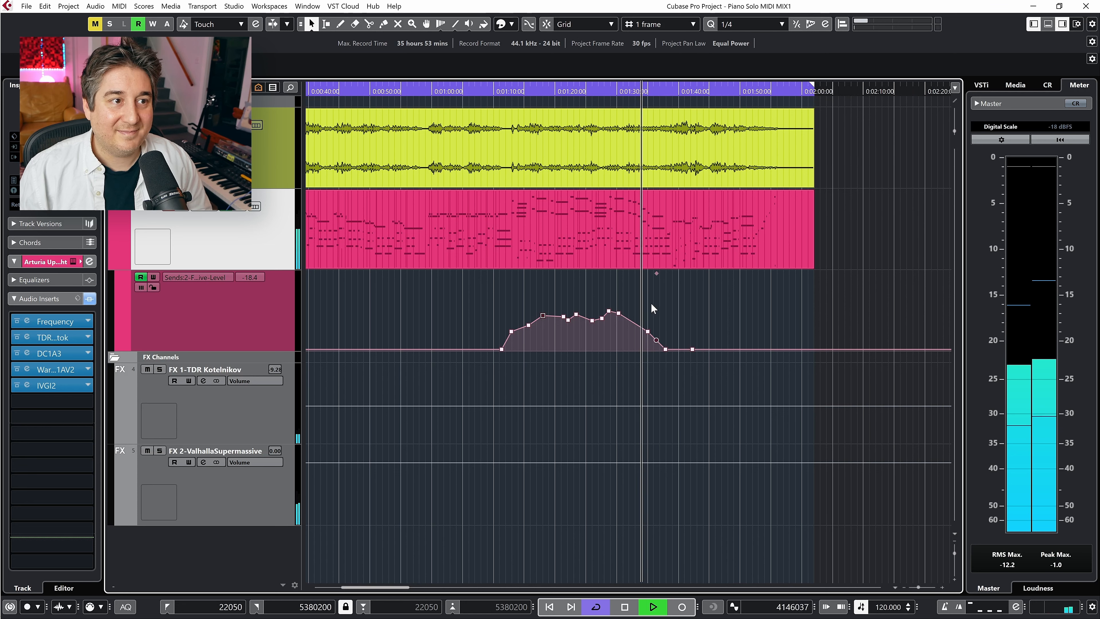
{"action": "left_click", "coordinate": [539, 175]}
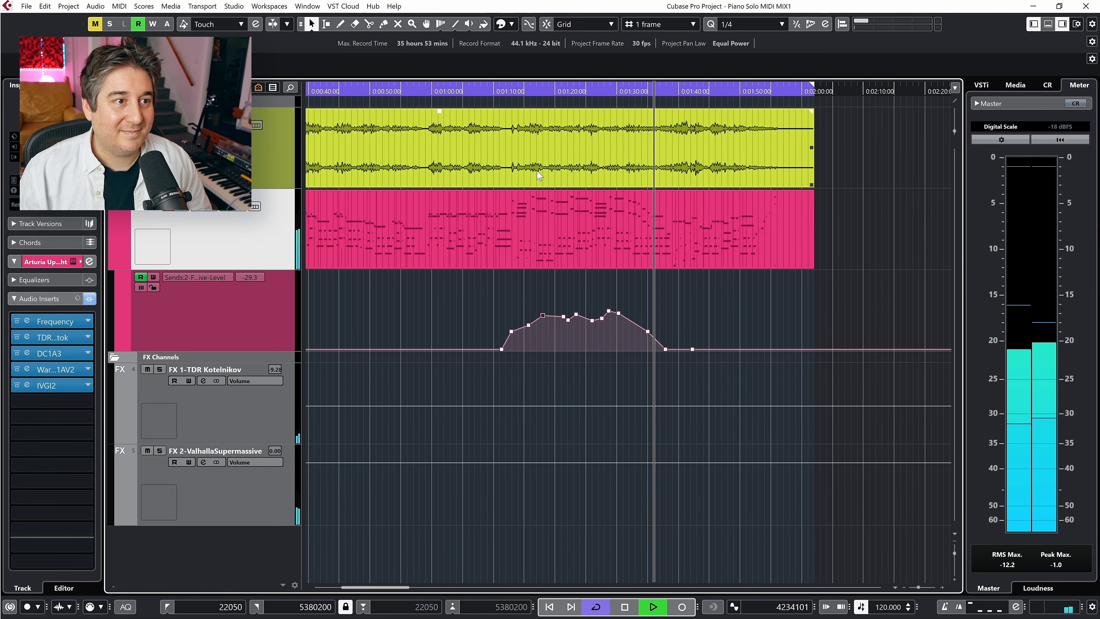
{"action": "key", "text": "space"}
- Play the edited reverb send ramp from about 1:08 and examine its automation points up close
{"action": "left_click", "coordinate": [482, 90]}
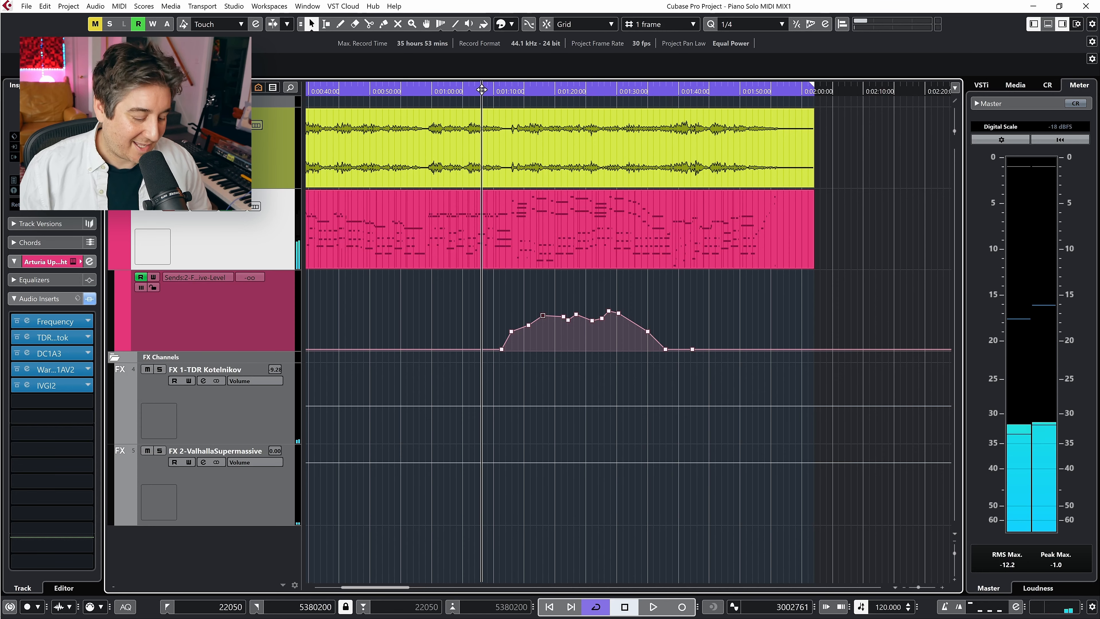
{"action": "key", "text": "space"}
{"action": "key", "text": "h"}
{"action": "key", "text": "h"}
{"action": "key", "text": "h"}
{"action": "key", "text": "h"}
{"action": "key", "text": "h"}
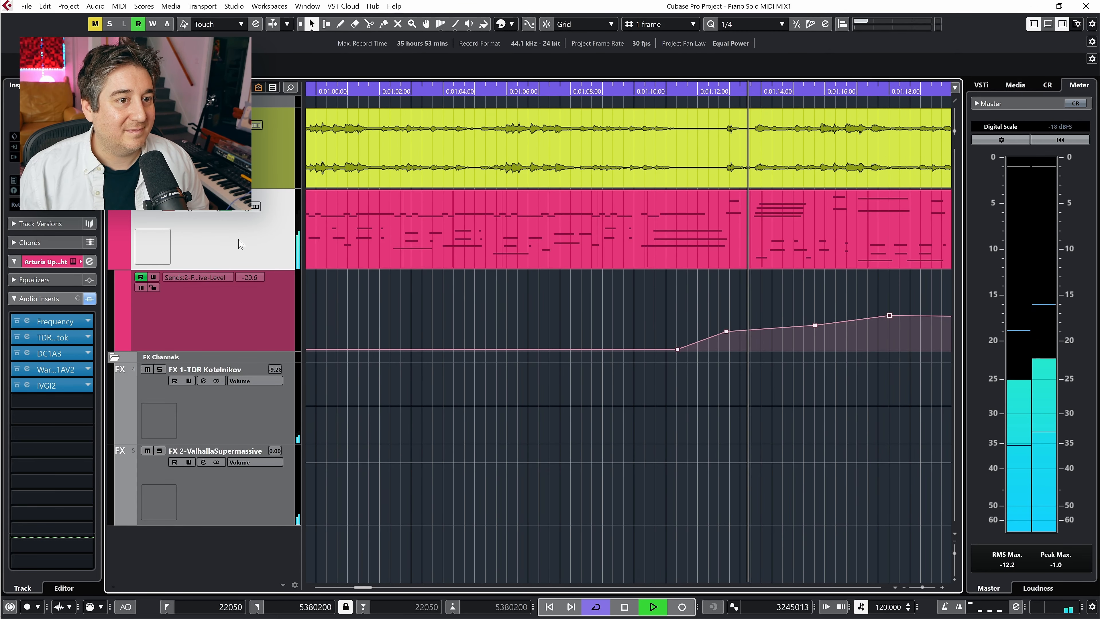
{"action": "key", "text": "space"}
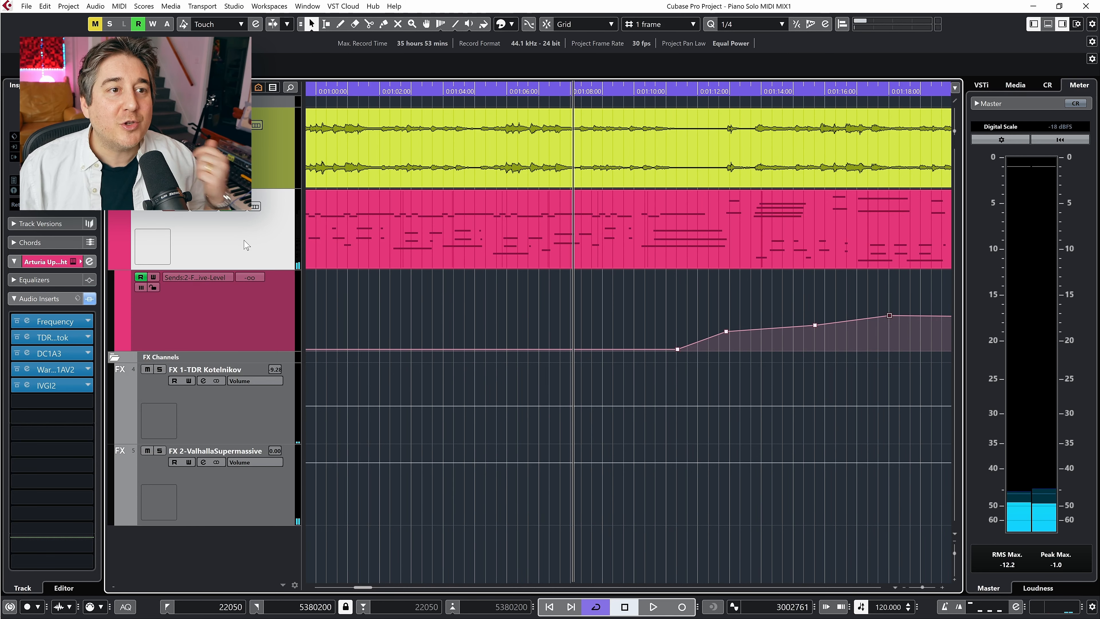
- Duplicate the Arturia Upright track and delete every note in the copy except the long D5 note in bar 36
{"action": "right_click", "coordinate": [245, 241]}
{"action": "key", "text": "Escape"}
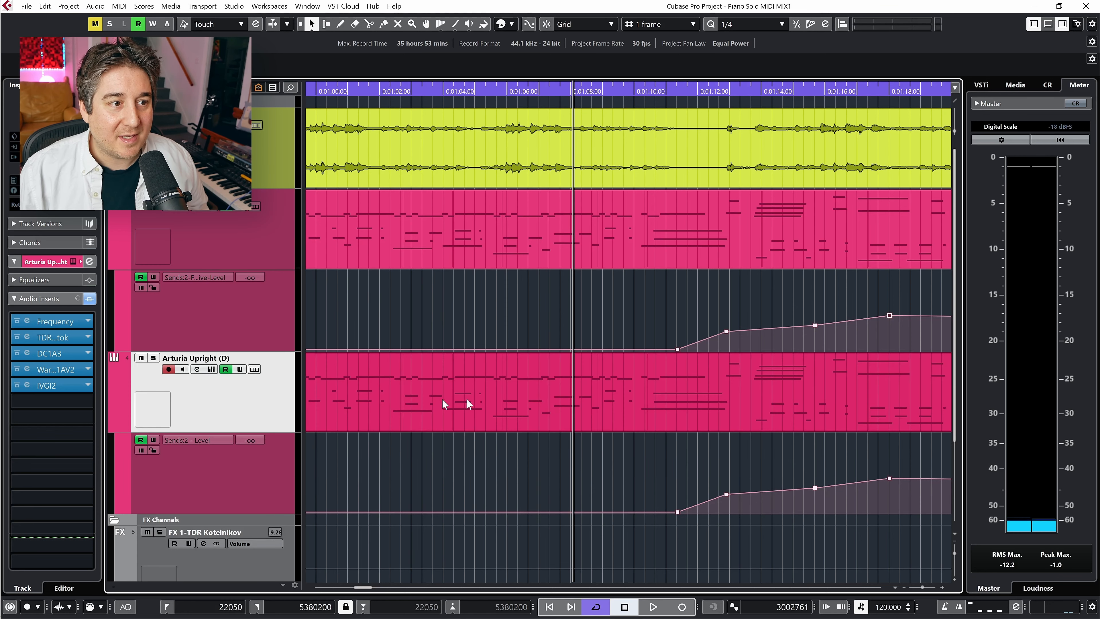
{"action": "double_click", "coordinate": [495, 392]}
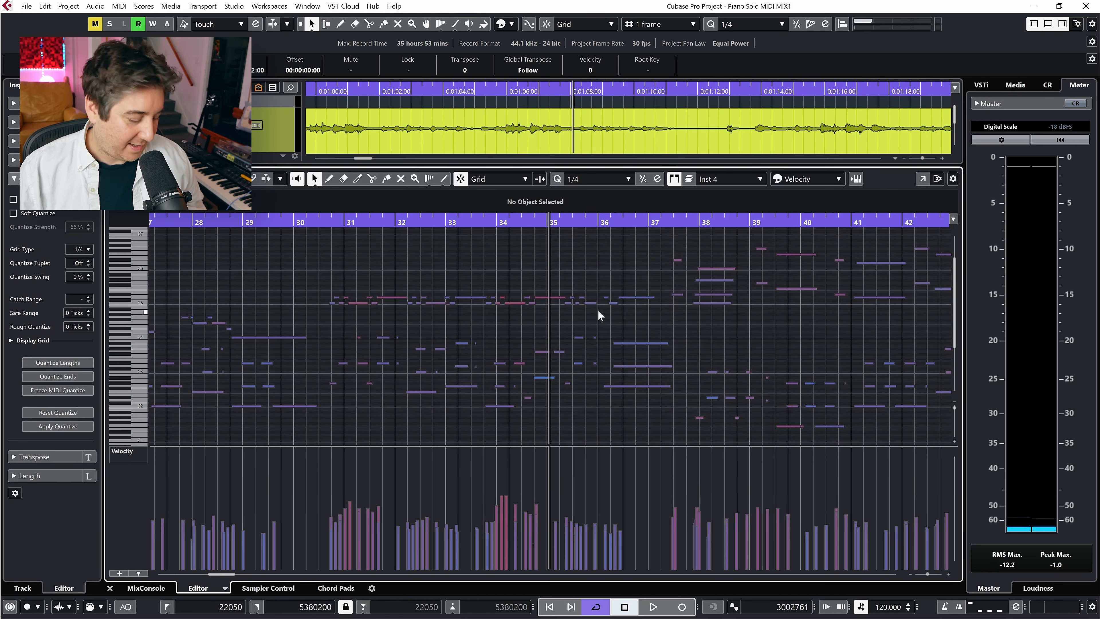
{"action": "key", "text": "ctrl+a"}
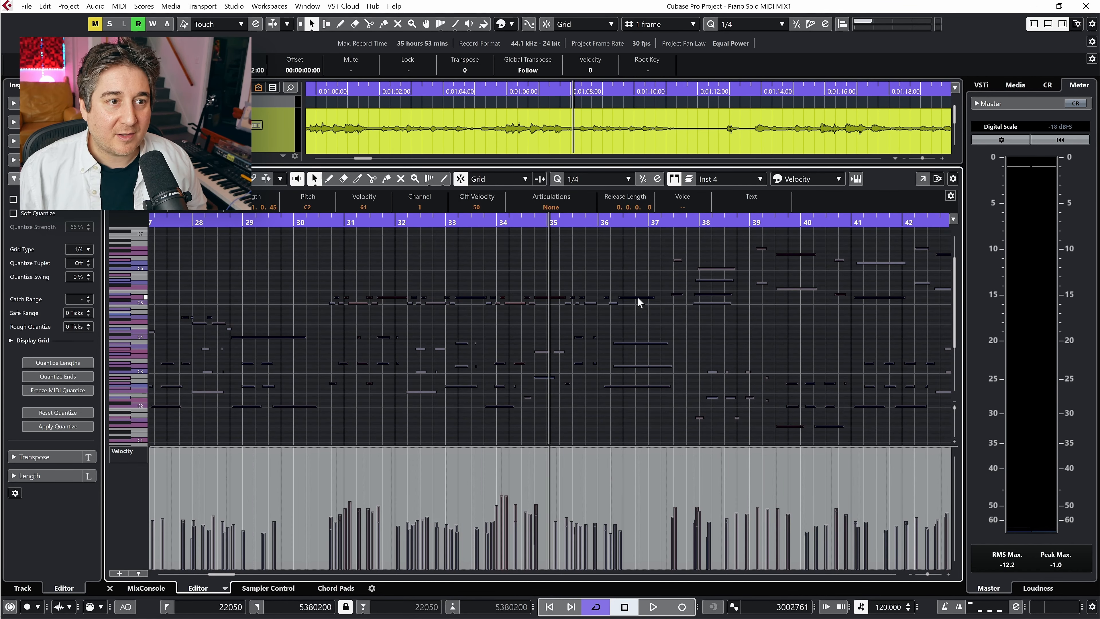
{"action": "key", "text": "Delete"}
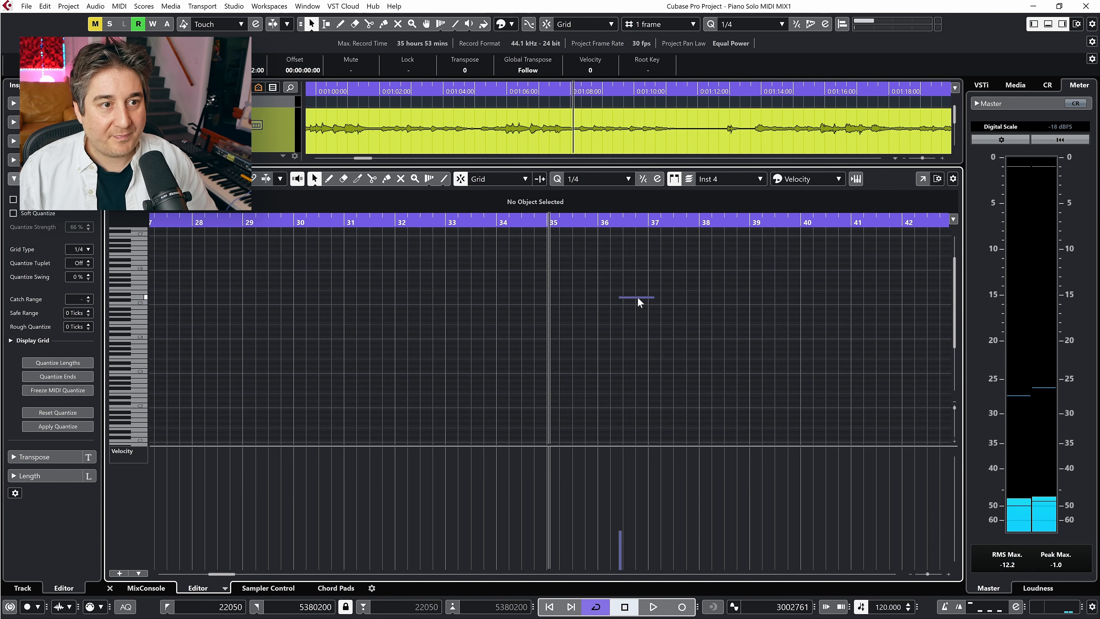
{"action": "key", "text": "Return"}
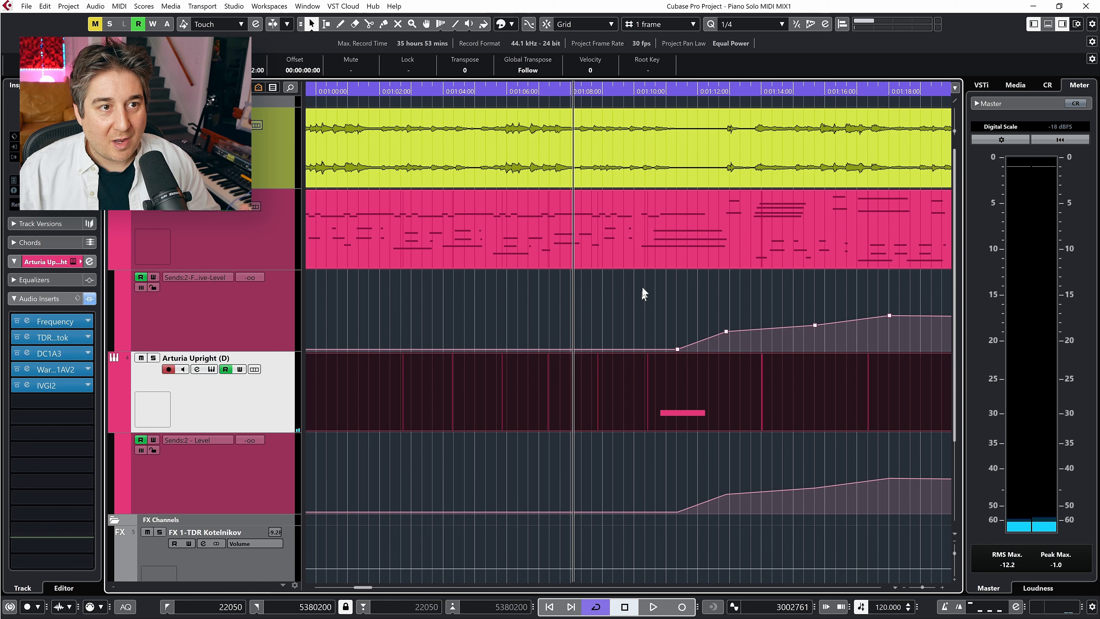
- Remove the long D5 note in bar 36 from the original Arturia Upright part, leaving it only on the duplicate track
{"action": "left_click", "coordinate": [636, 253]}
{"action": "key", "text": "Return"}
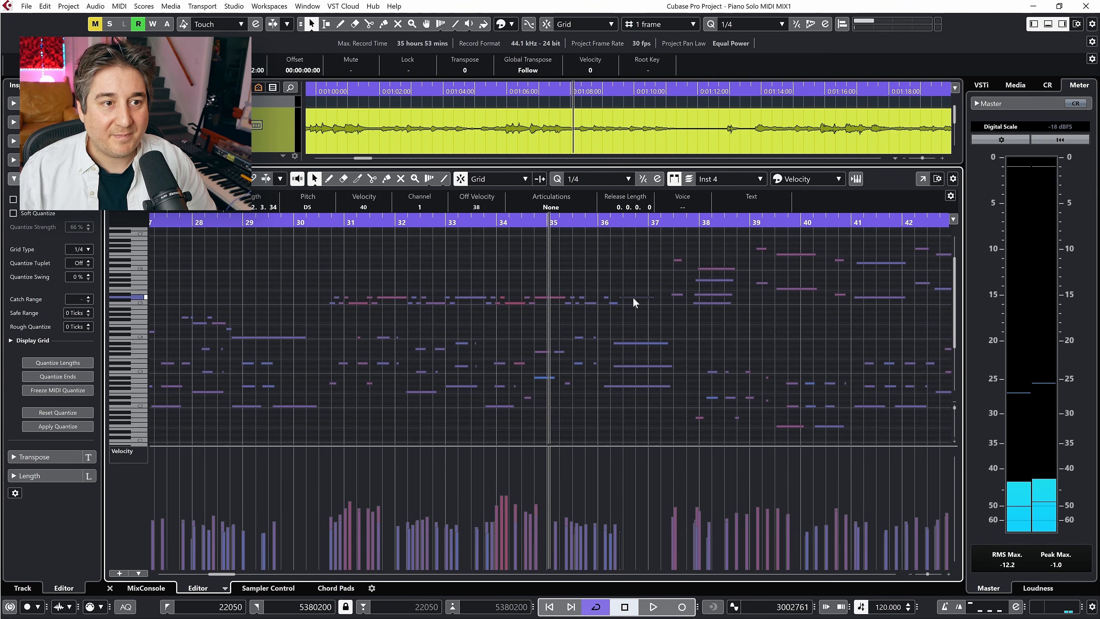
{"action": "key", "text": "Return"}
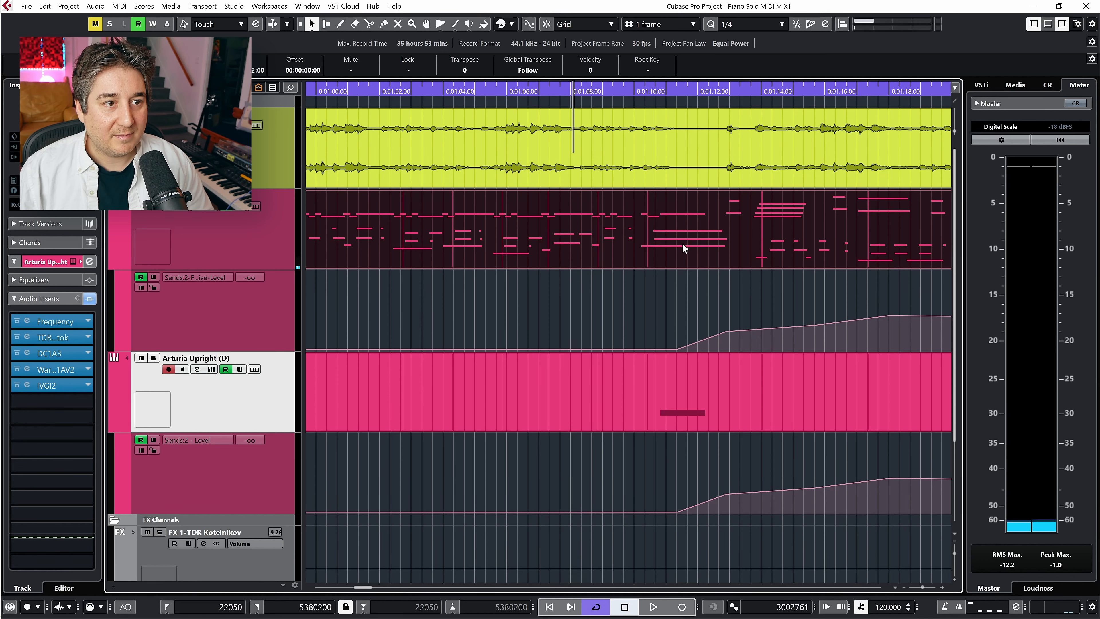
{"action": "key", "text": "Return"}
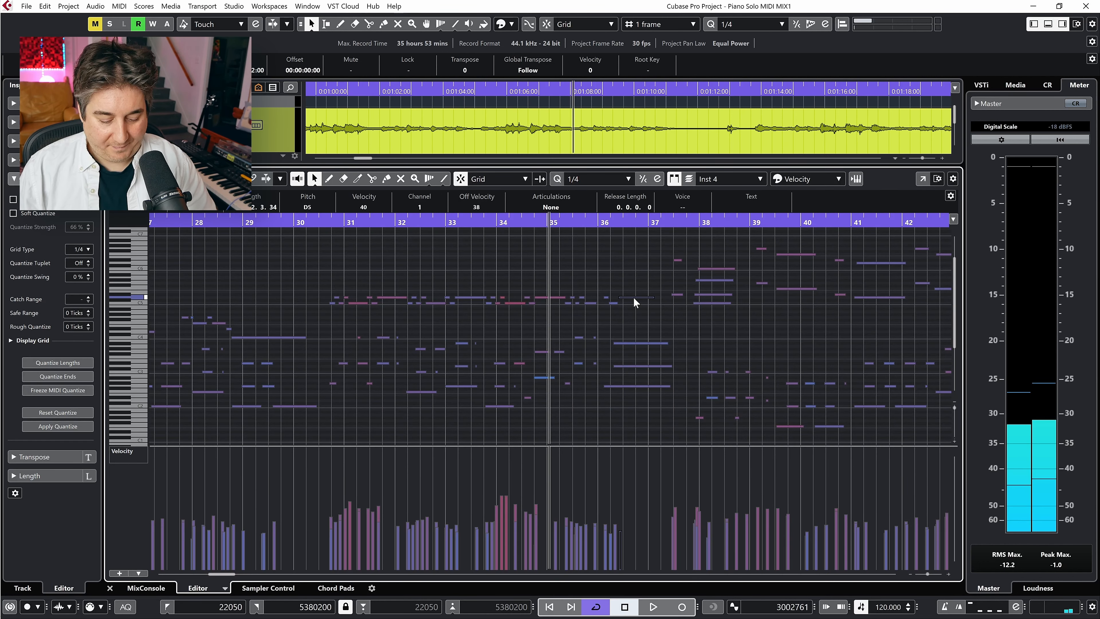
{"action": "key", "text": "Return"}
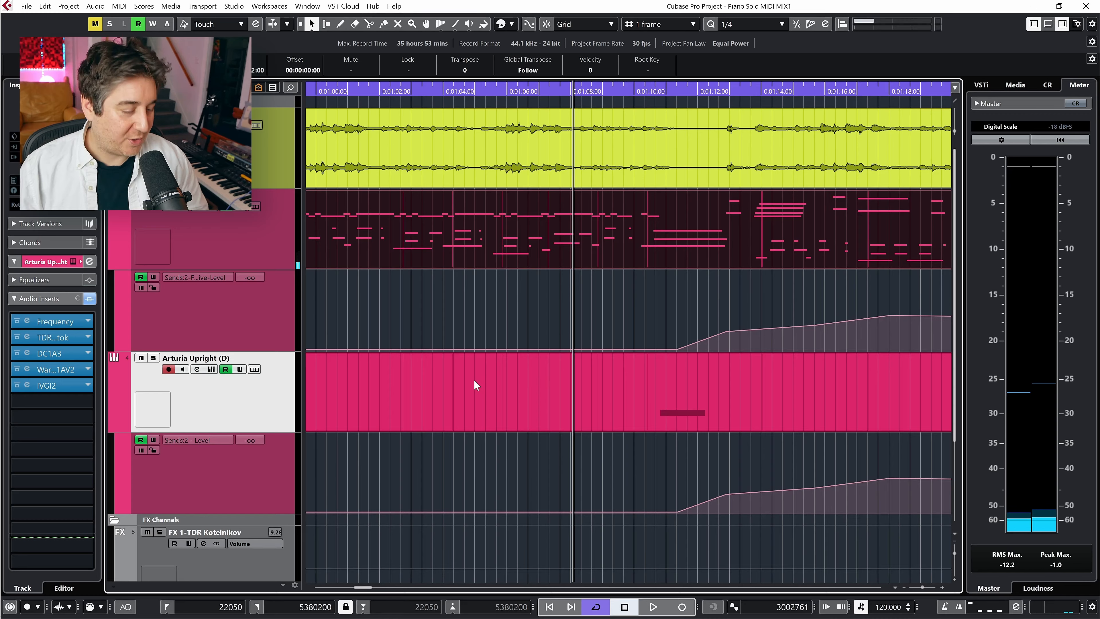
- Turn off automation read on the Arturia Upright (D) channel and set its ValhallaSupermassive send to -9.76 dB
{"action": "key", "text": "F3"}
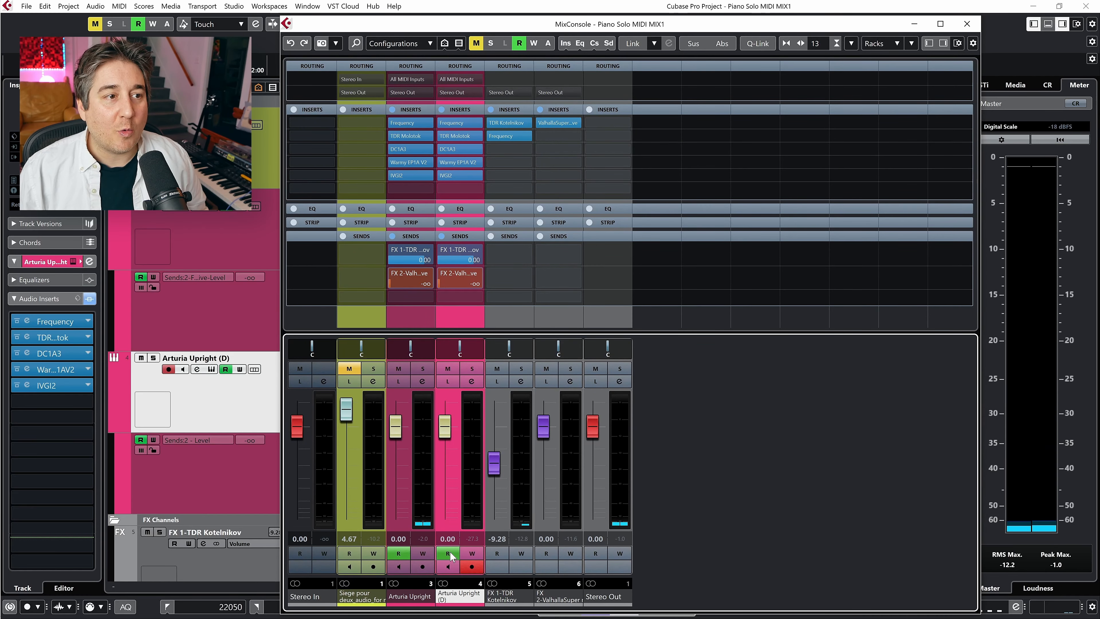
{"action": "scroll", "coordinate": [464, 281], "scroll_direction": "up", "scroll_amount": 2}
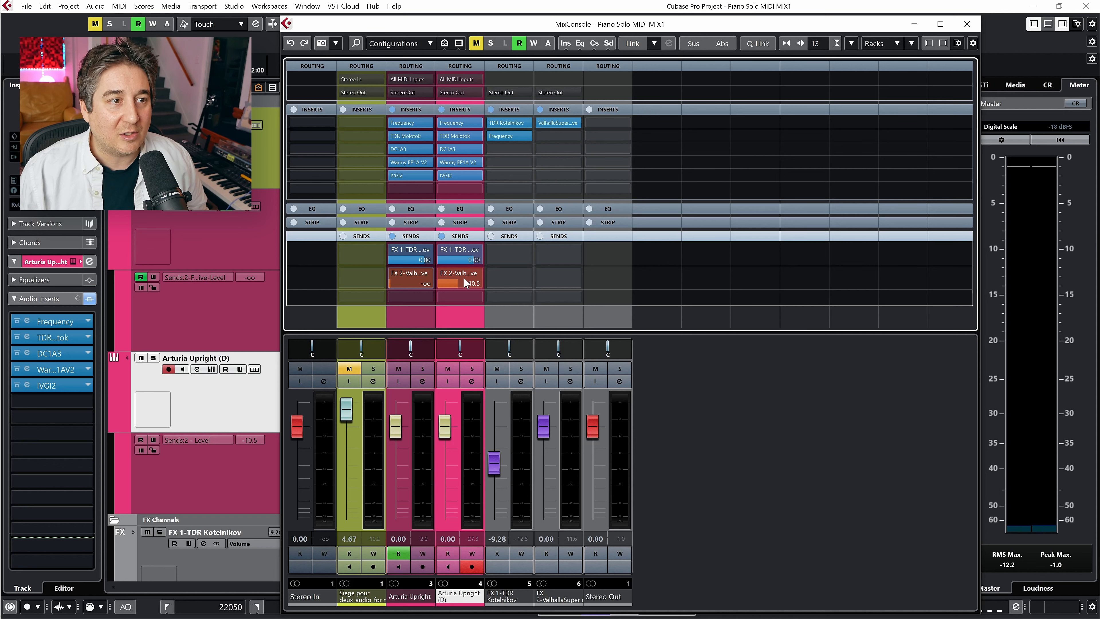
{"action": "key", "text": "F3"}
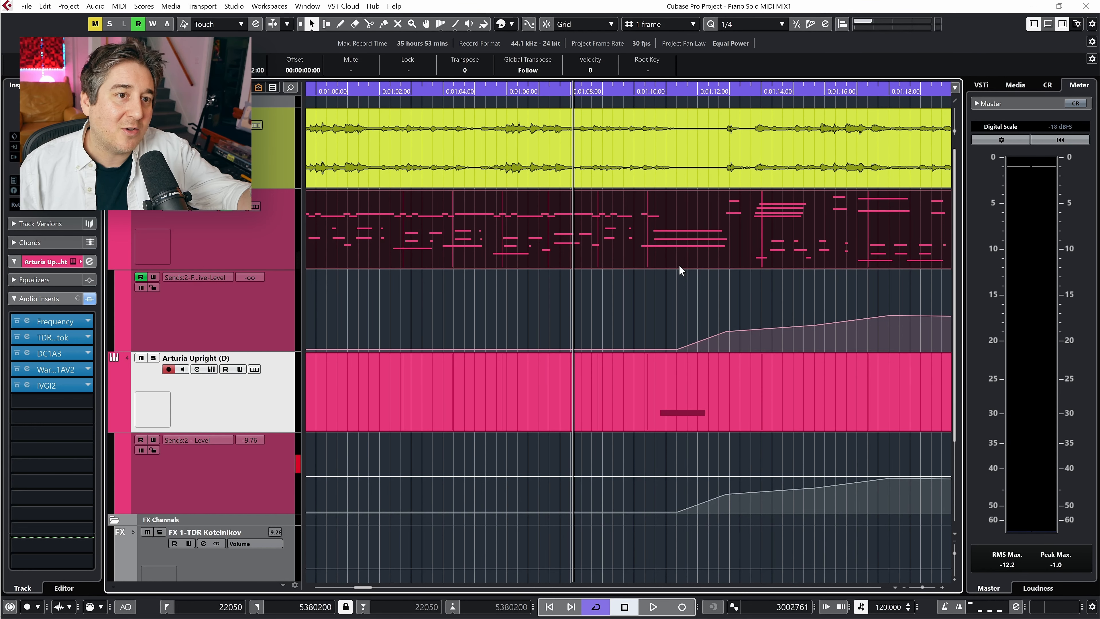
- Play the passage from about 0:01:04 through the isolated D5 note to judge the duplicate track's reverb send
{"action": "left_click", "coordinate": [457, 91]}
{"action": "key", "text": "space"}
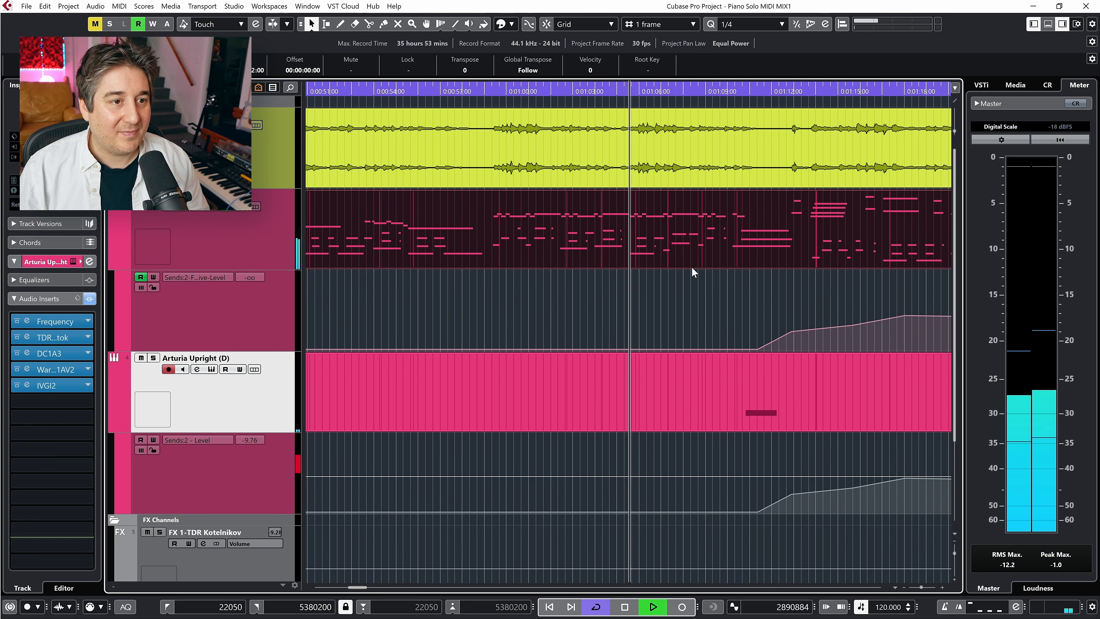
{"action": "key", "text": "g"}
{"action": "key", "text": "g"}
{"action": "key", "text": "g"}
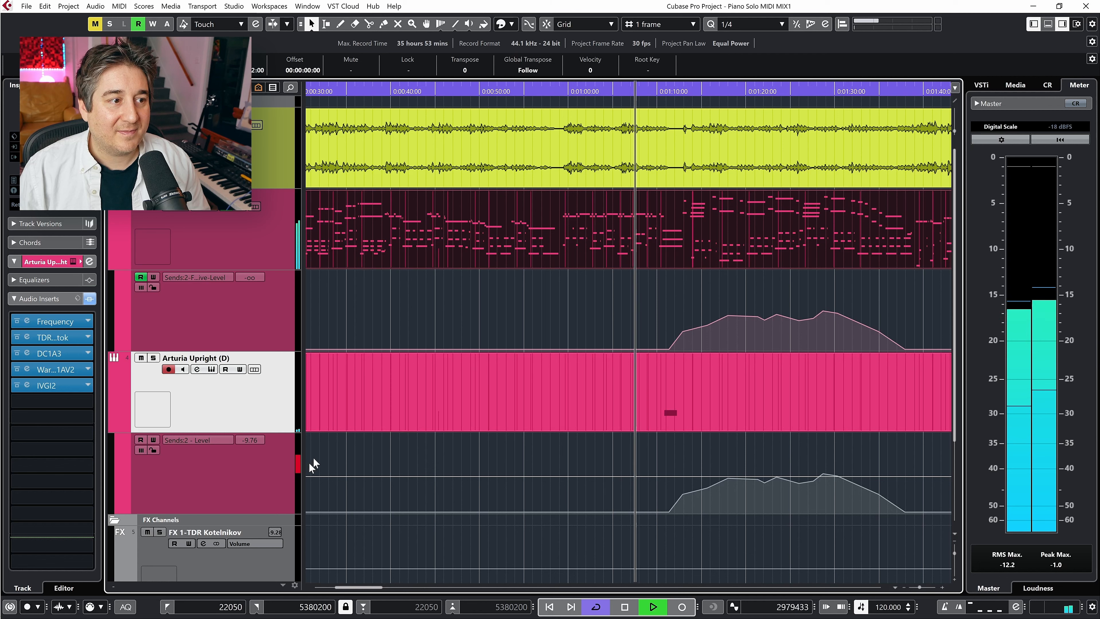
{"action": "left_click", "coordinate": [299, 467]}
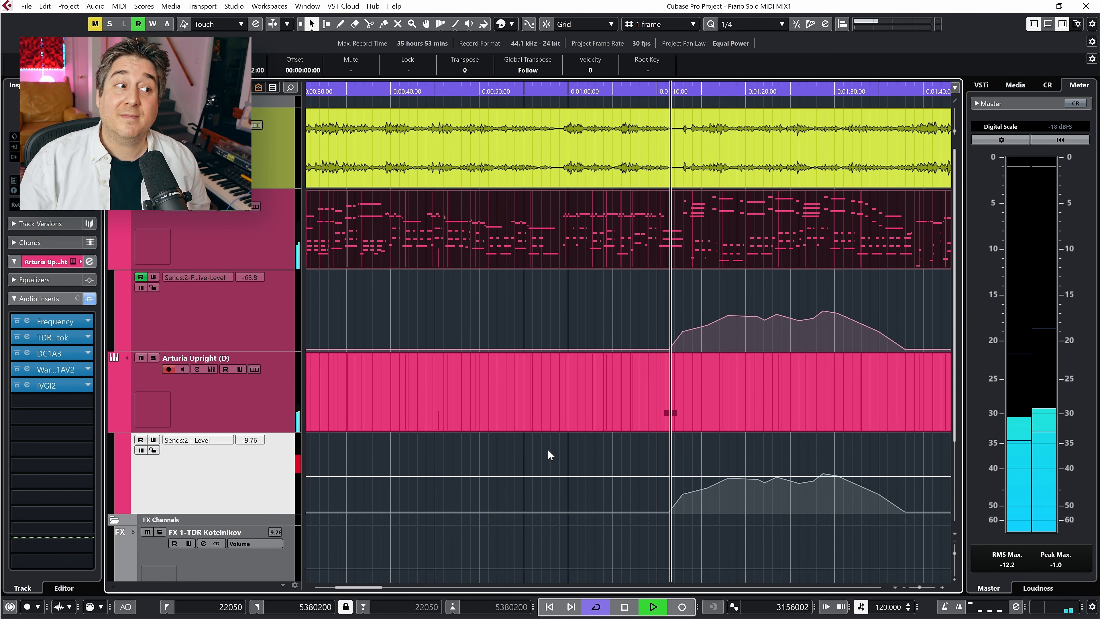
{"action": "key", "text": "space"}
- Raise the ValhallaSupermassive send on Arturia Upright (D) to 0.04 dB and play from about 0:01:06 to hear it
{"action": "left_click", "coordinate": [641, 89]}
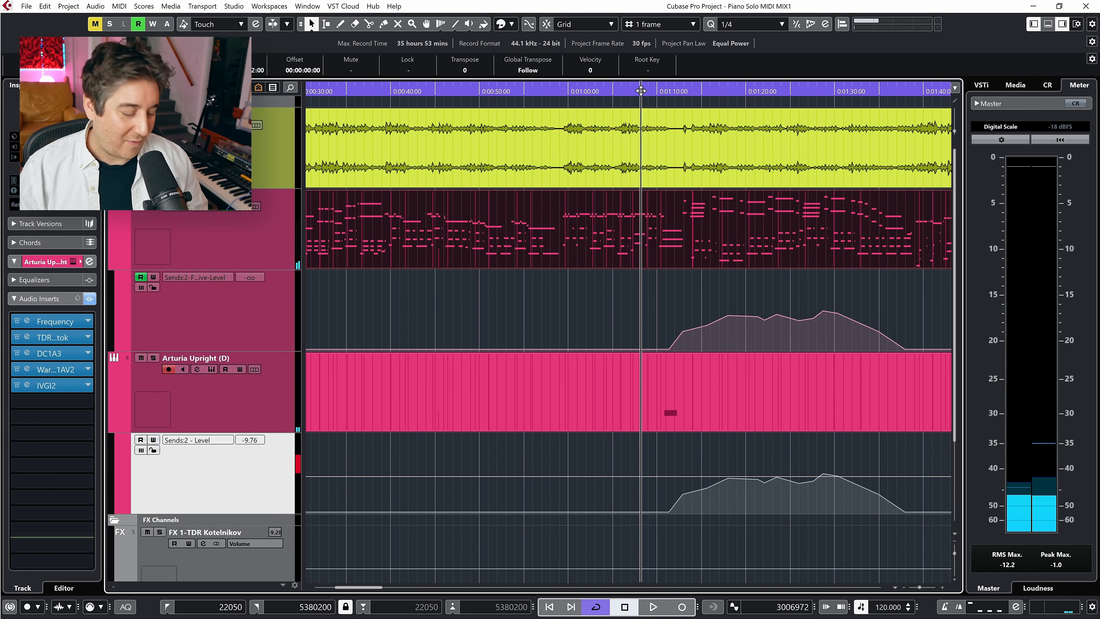
{"action": "key", "text": "F3"}
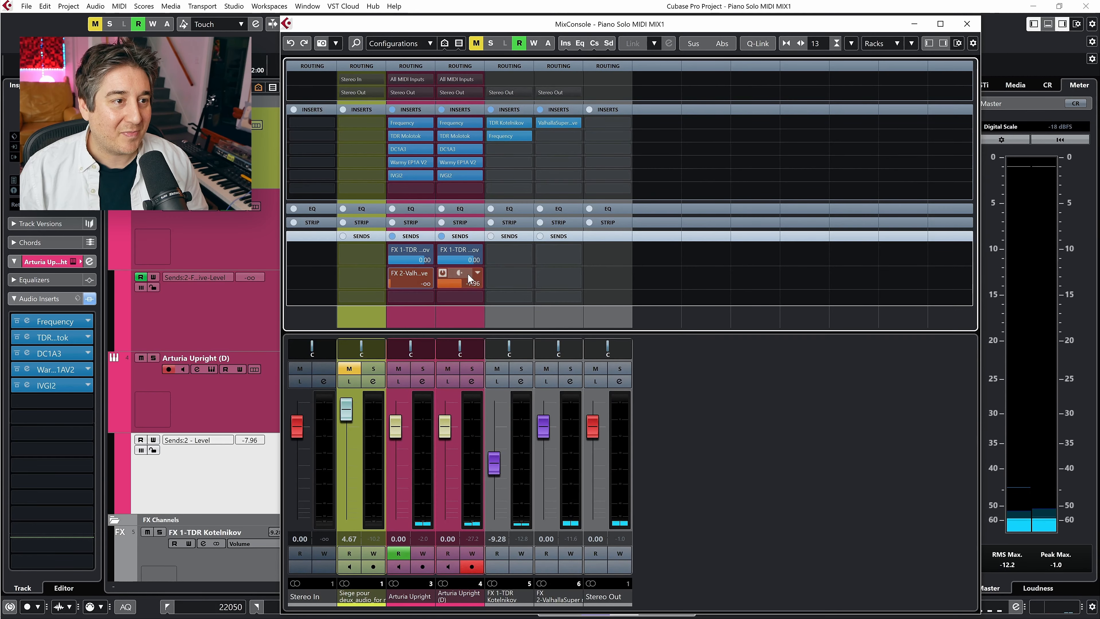
{"action": "key", "text": "space"}
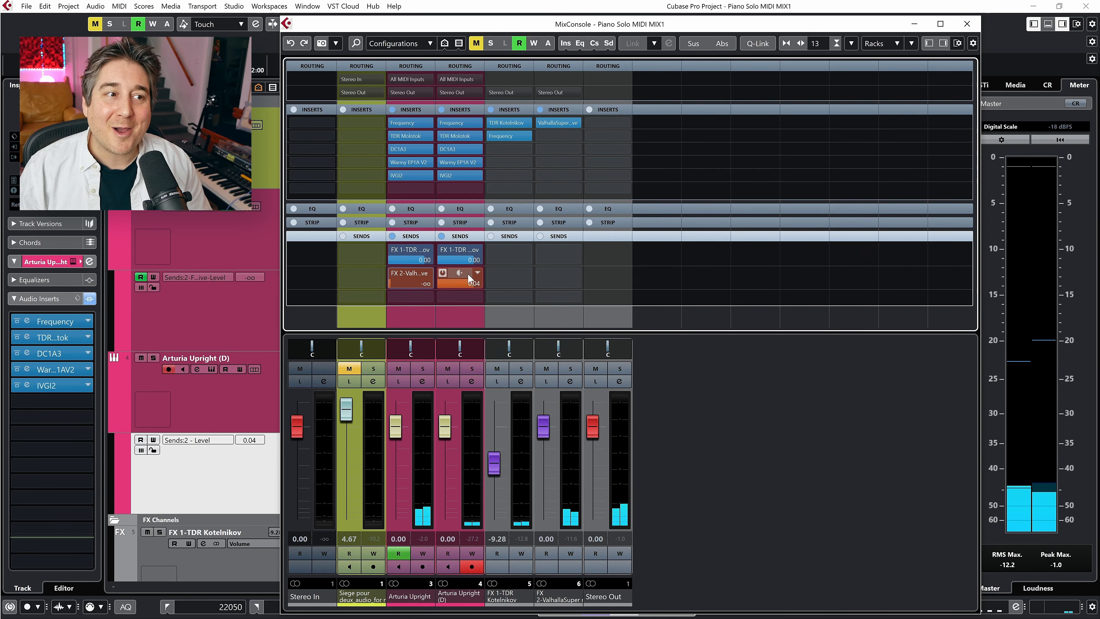
{"action": "key", "text": "F3"}
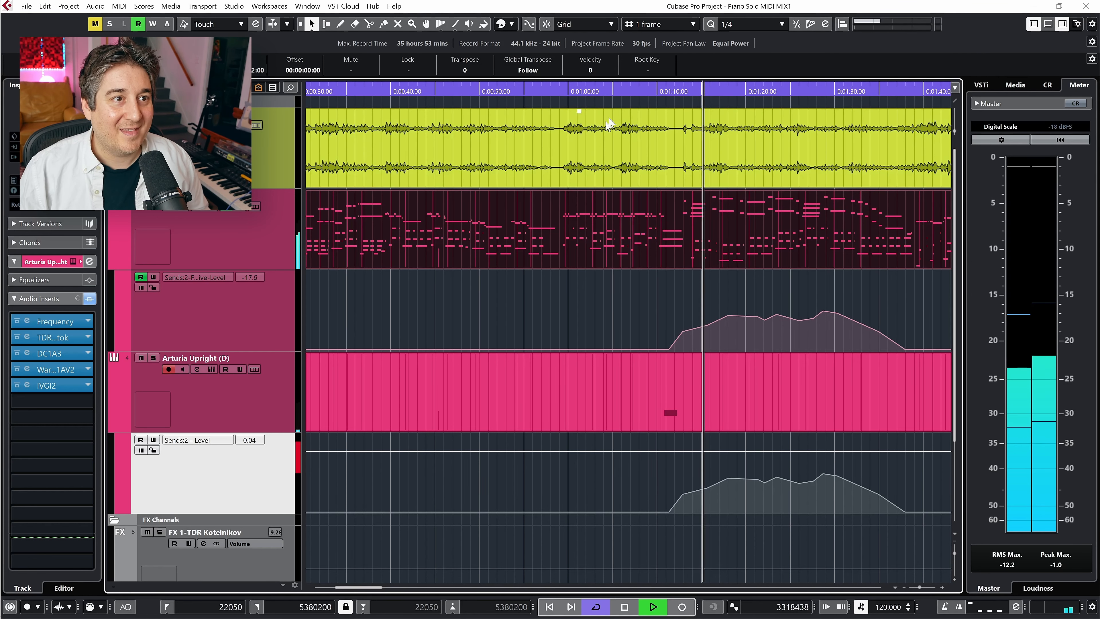
- Replay the passage from about 0:01:02 and hide the send automation lane under Arturia Upright (D)
{"action": "key", "text": "space"}
{"action": "left_click", "coordinate": [605, 88]}
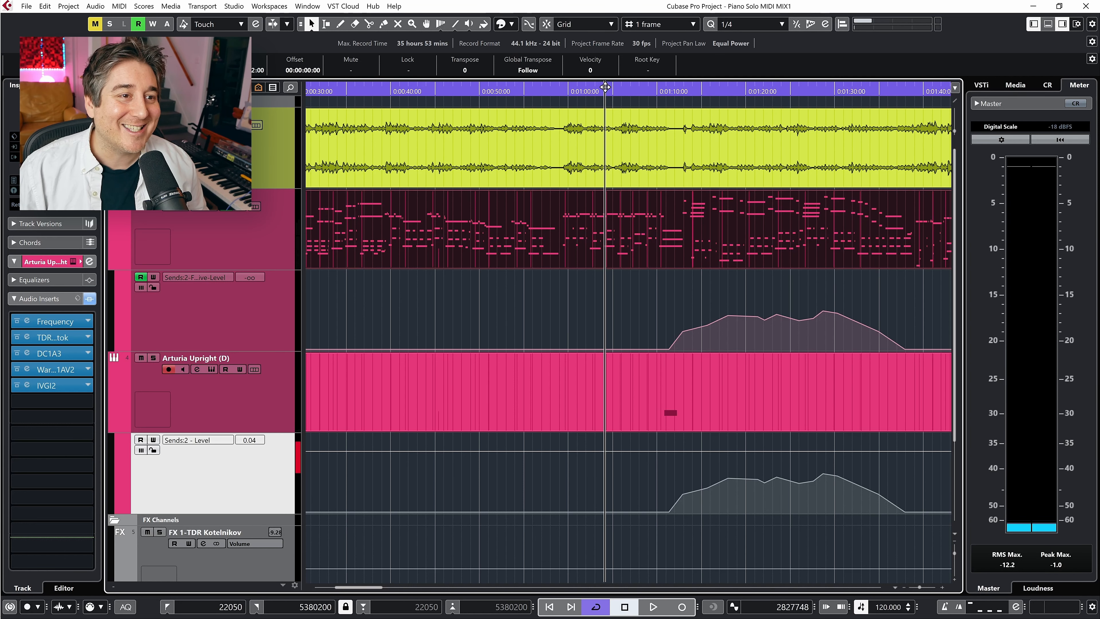
{"action": "key", "text": "space"}
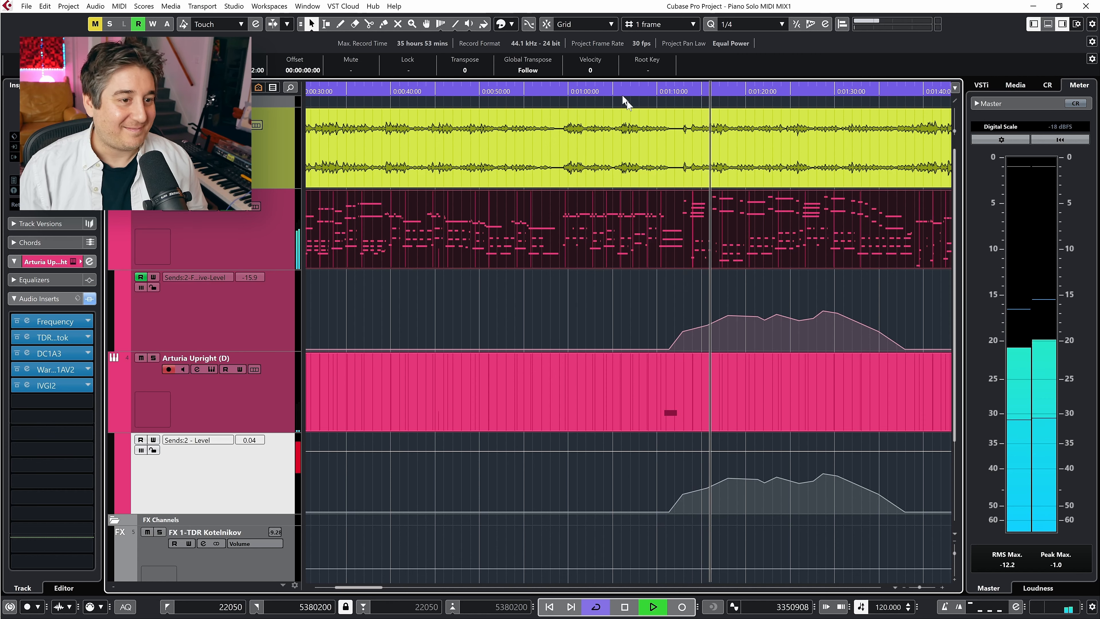
{"action": "left_click", "coordinate": [118, 437]}
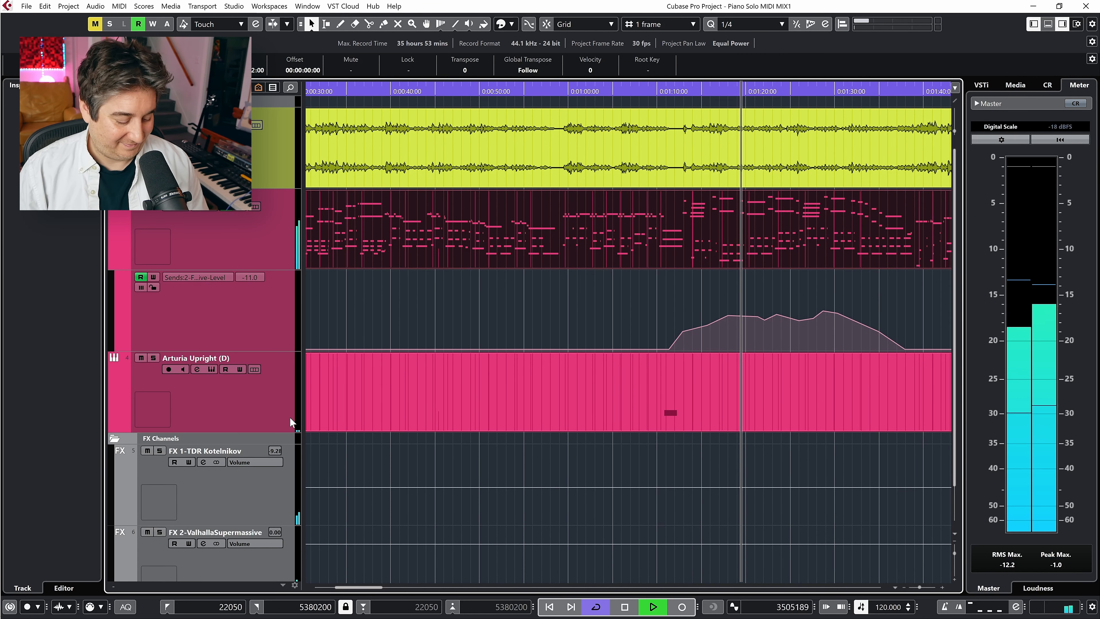
- Lower the FX 2-ValhallaSupermassive channel fader to -1.82 dB in the mixer
{"action": "key", "text": "F3"}
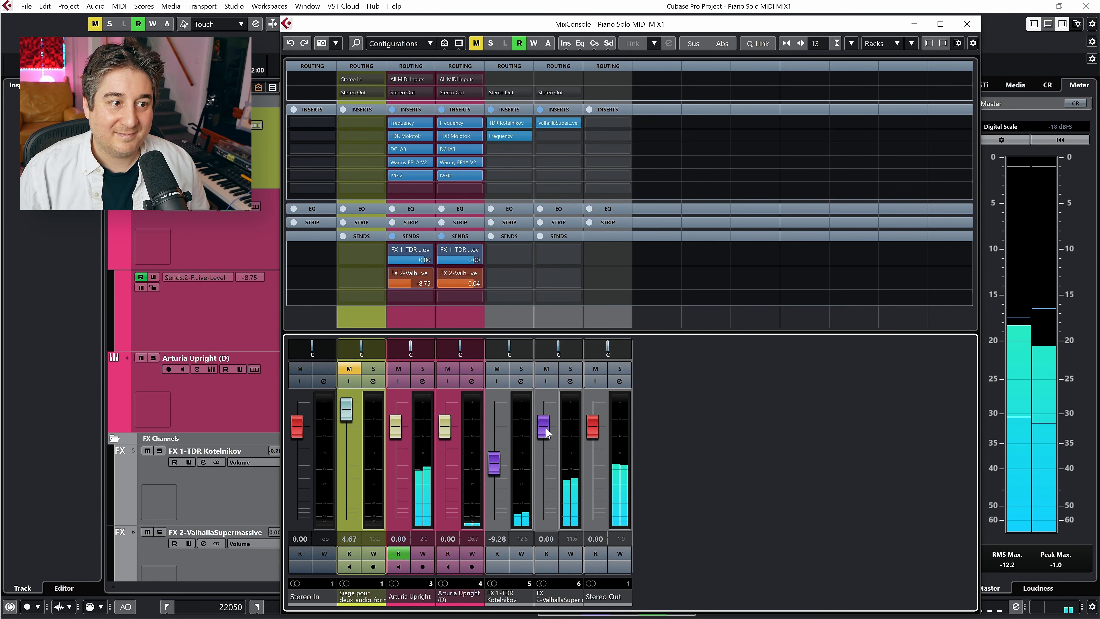
{"action": "left_click_drag", "start_coordinate": [546, 432], "coordinate": [541, 439]}
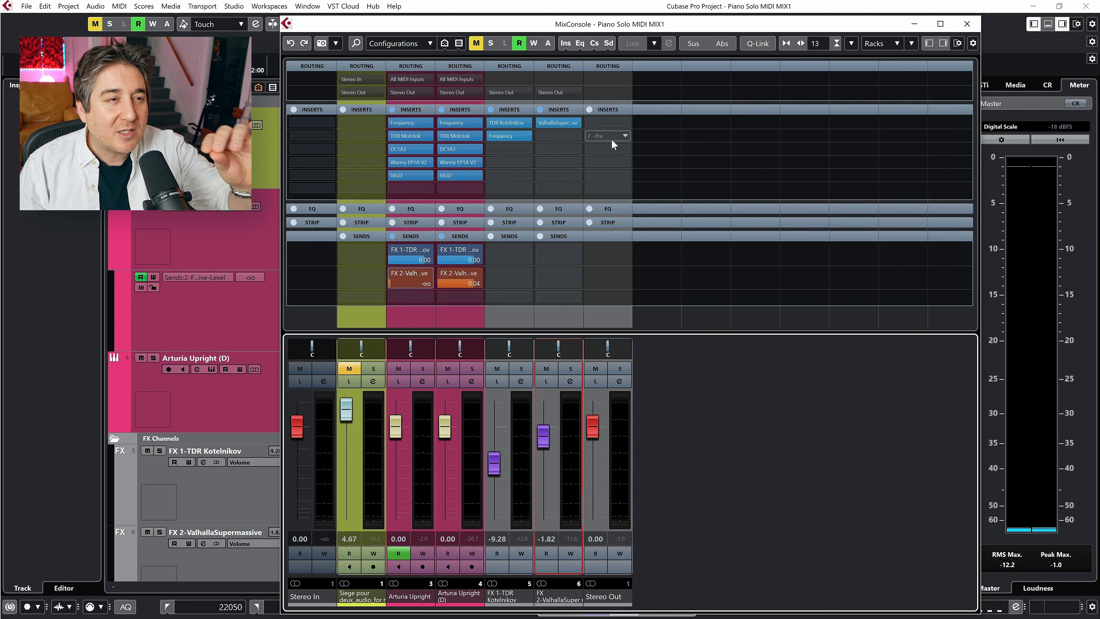
{"action": "key", "text": "F3"}
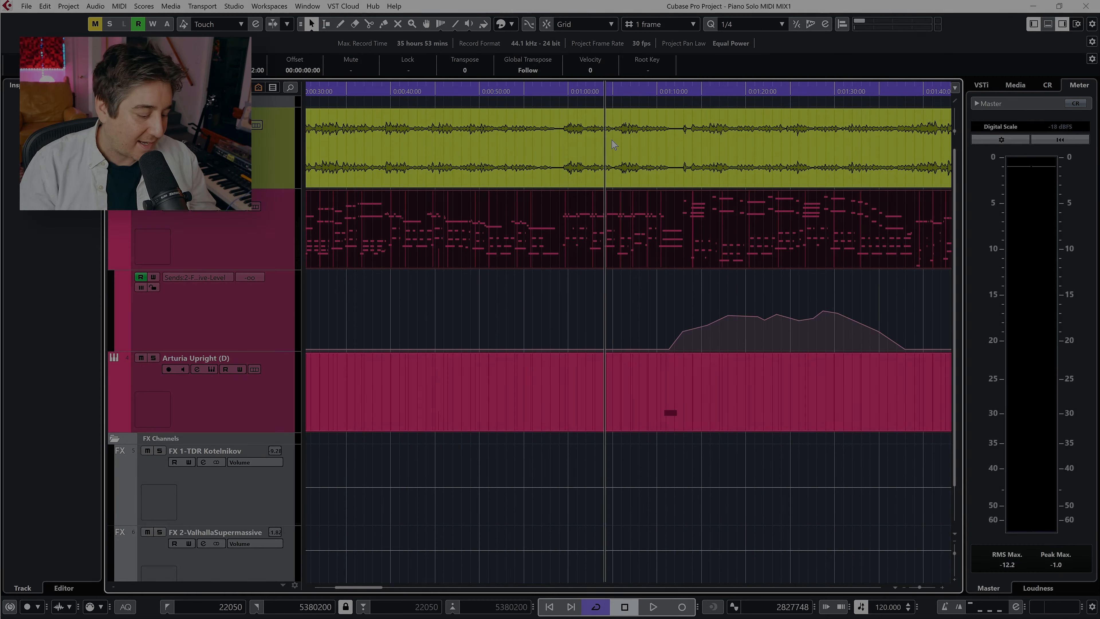
{"action": "key", "text": "F3"}
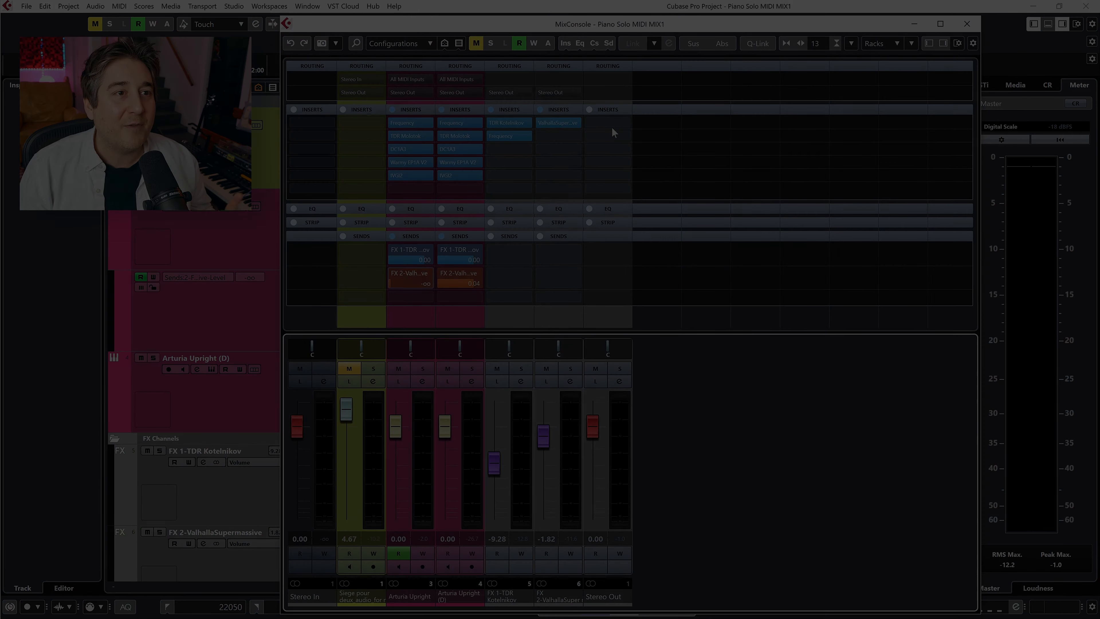